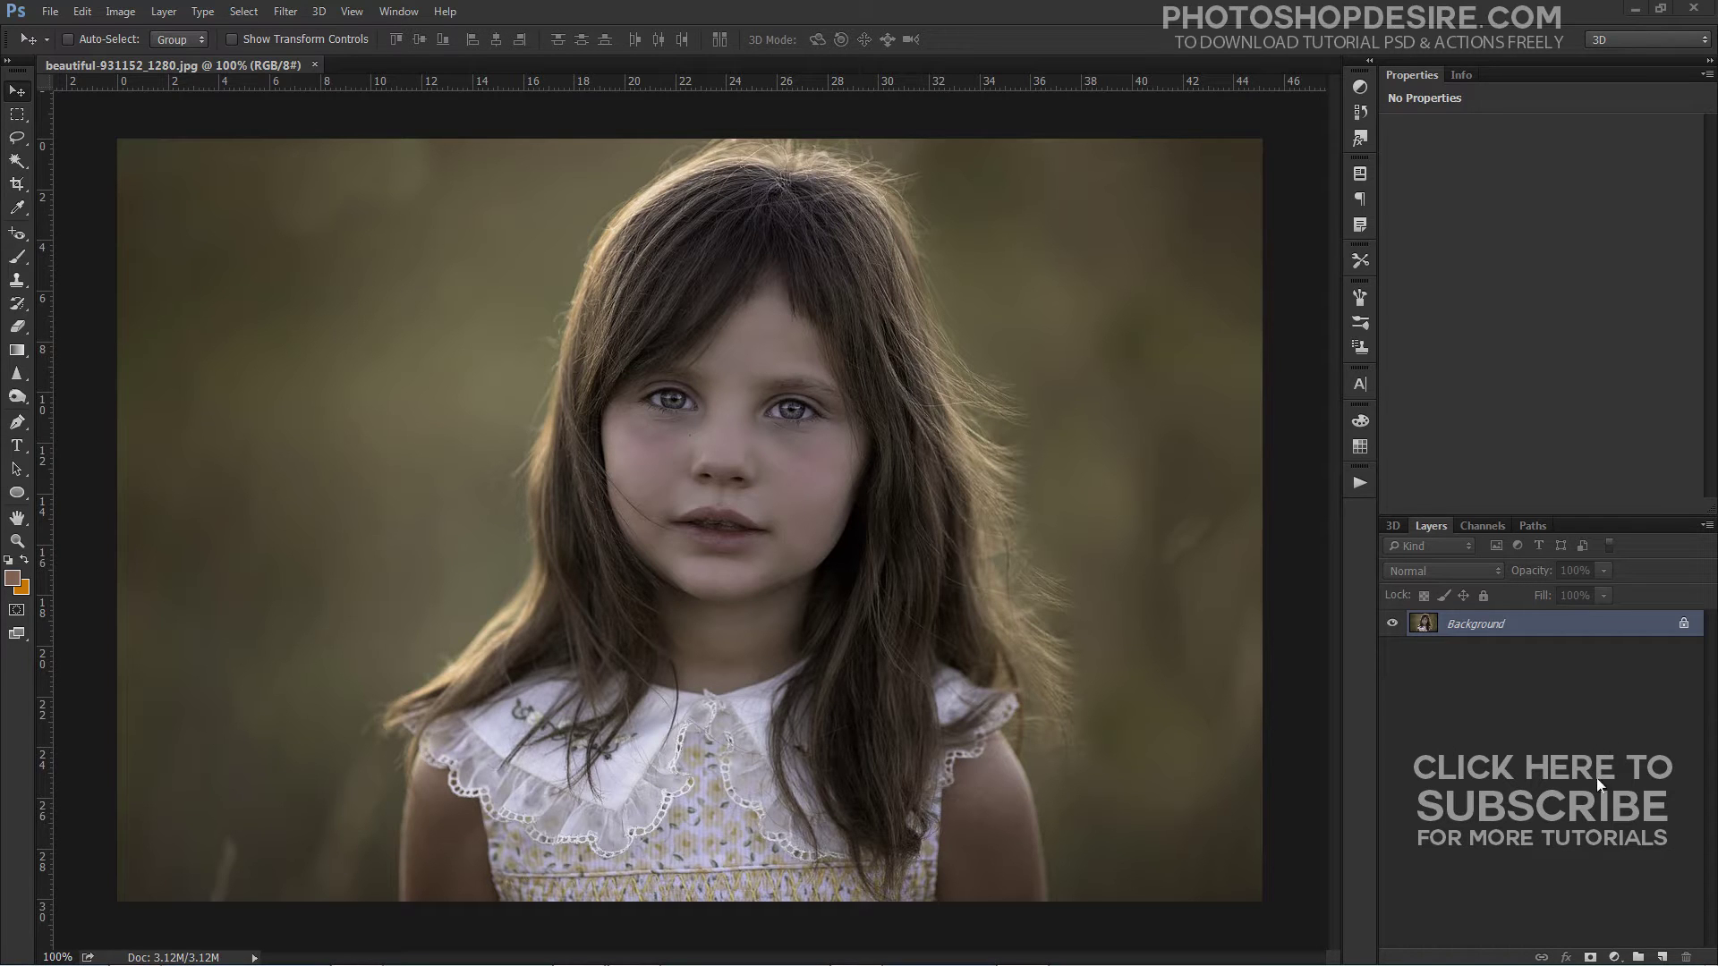
Step: Convert the girl's portrait to Lab Color mode (Lab/8) through Image > Mode
click(120, 11)
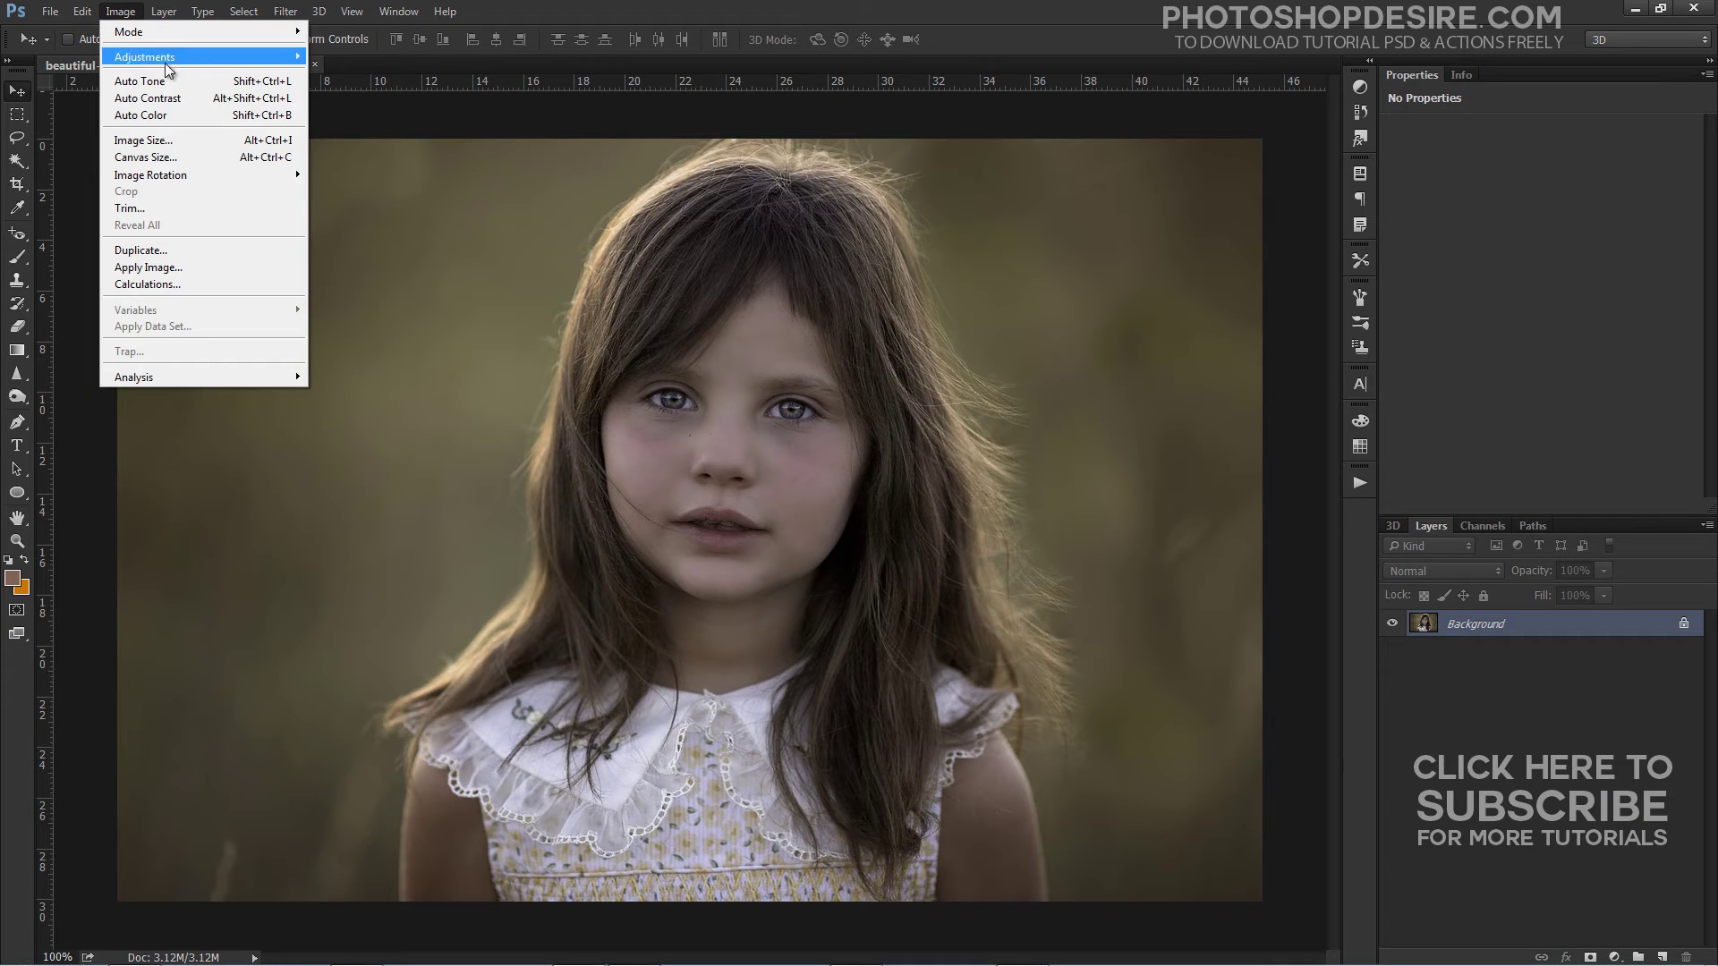
mouse_move(227, 57)
mouse_move(298, 34)
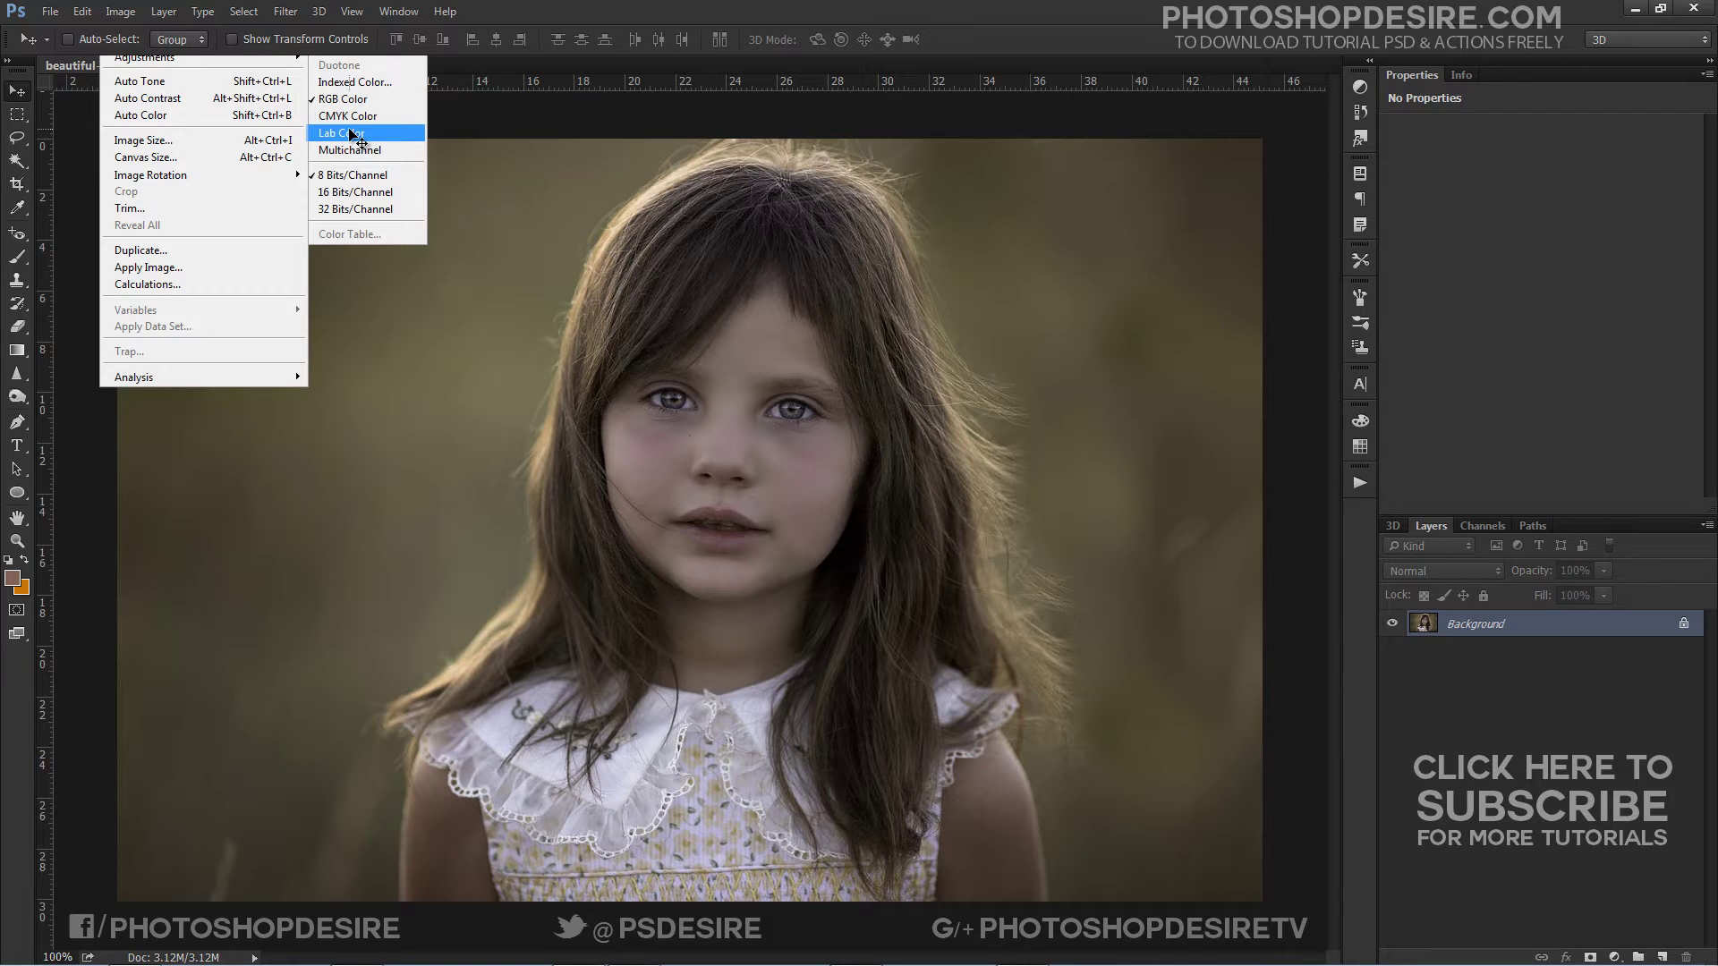
click(352, 135)
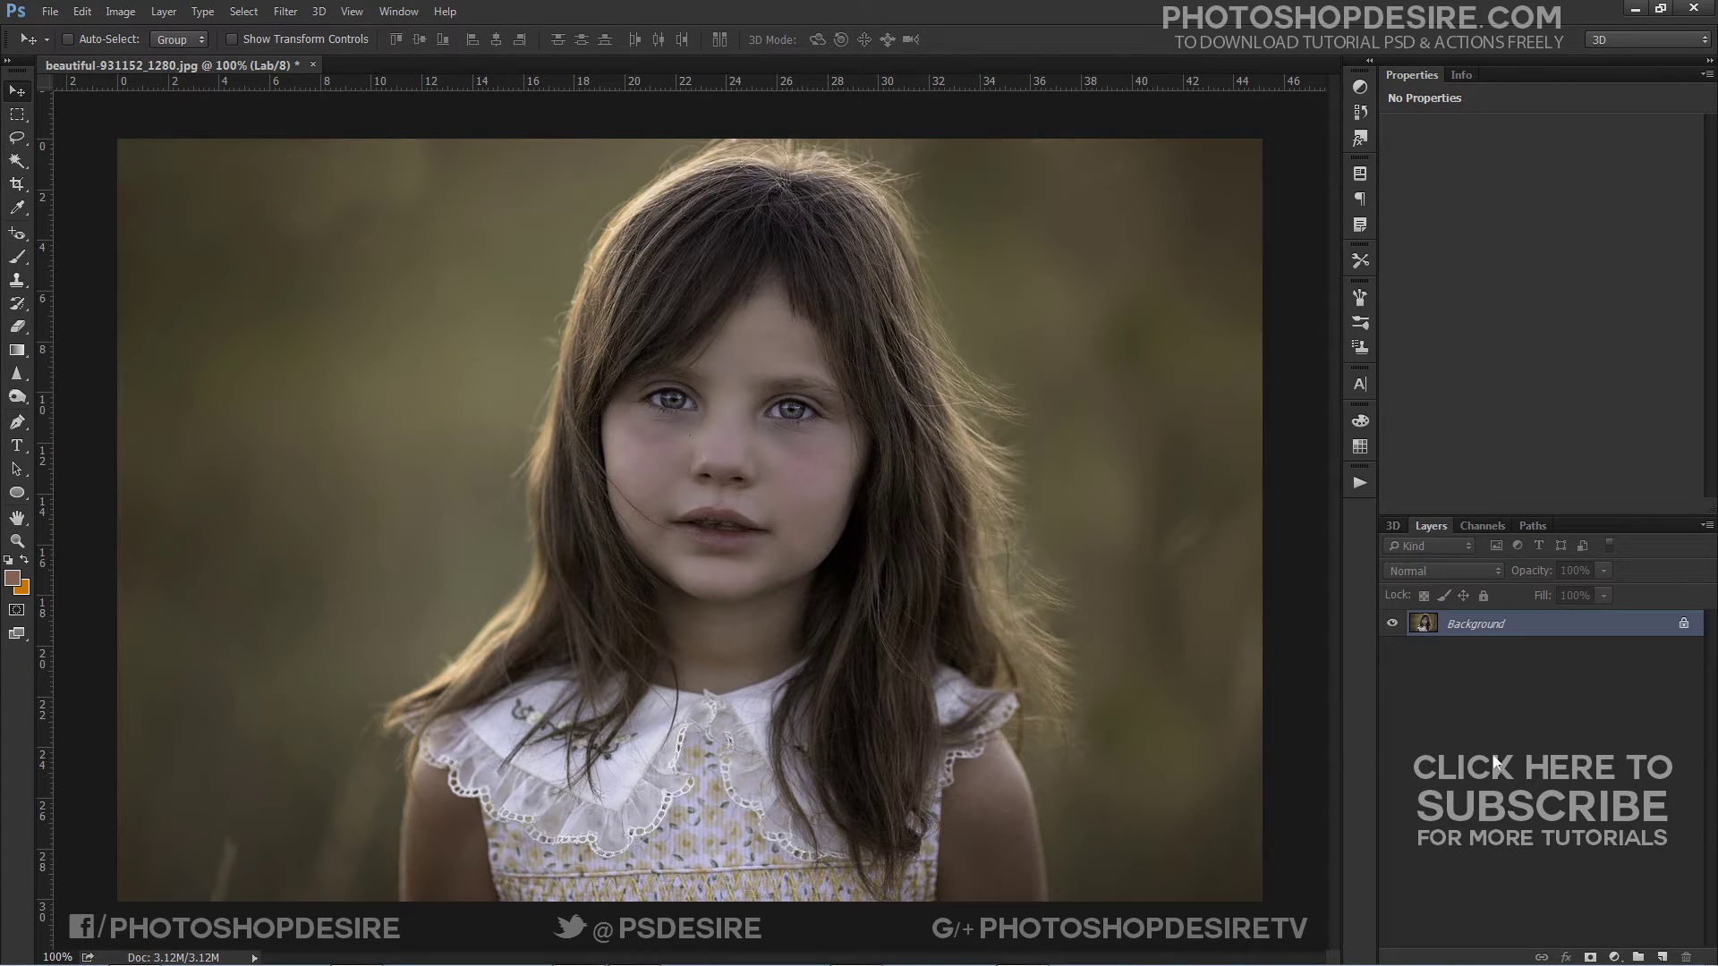
click(1614, 956)
Step: Add a Curves adjustment layer and test bending the Lightness curve, then restore it
click(1629, 711)
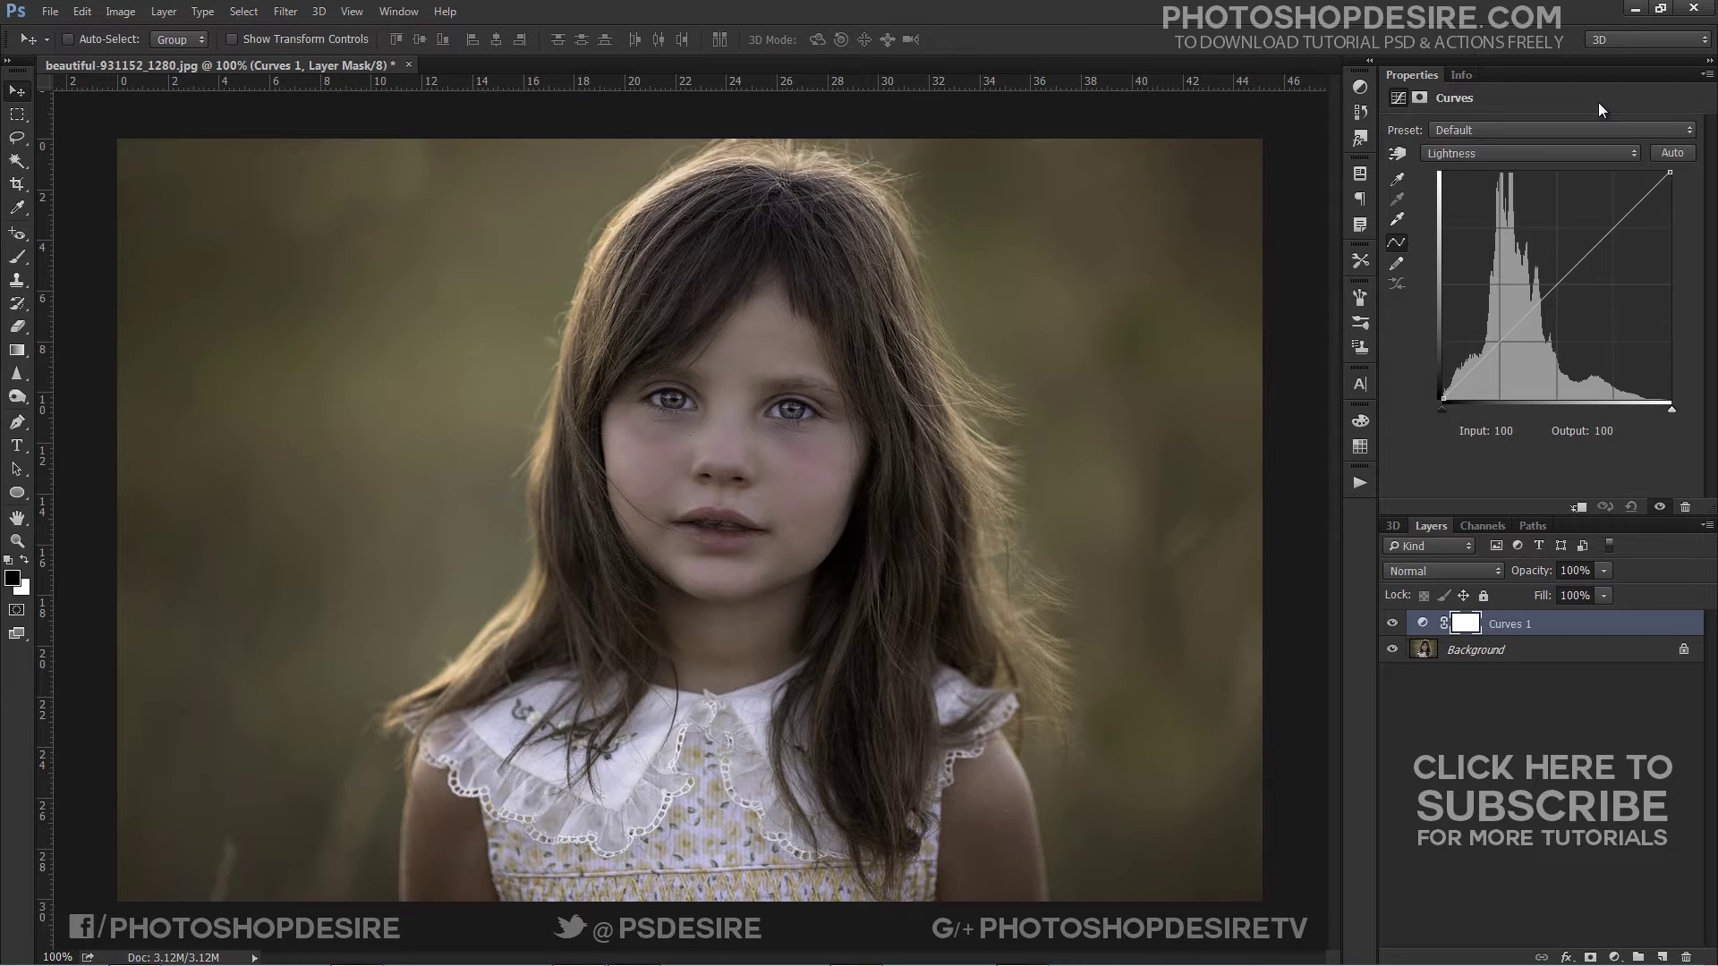
click(1481, 154)
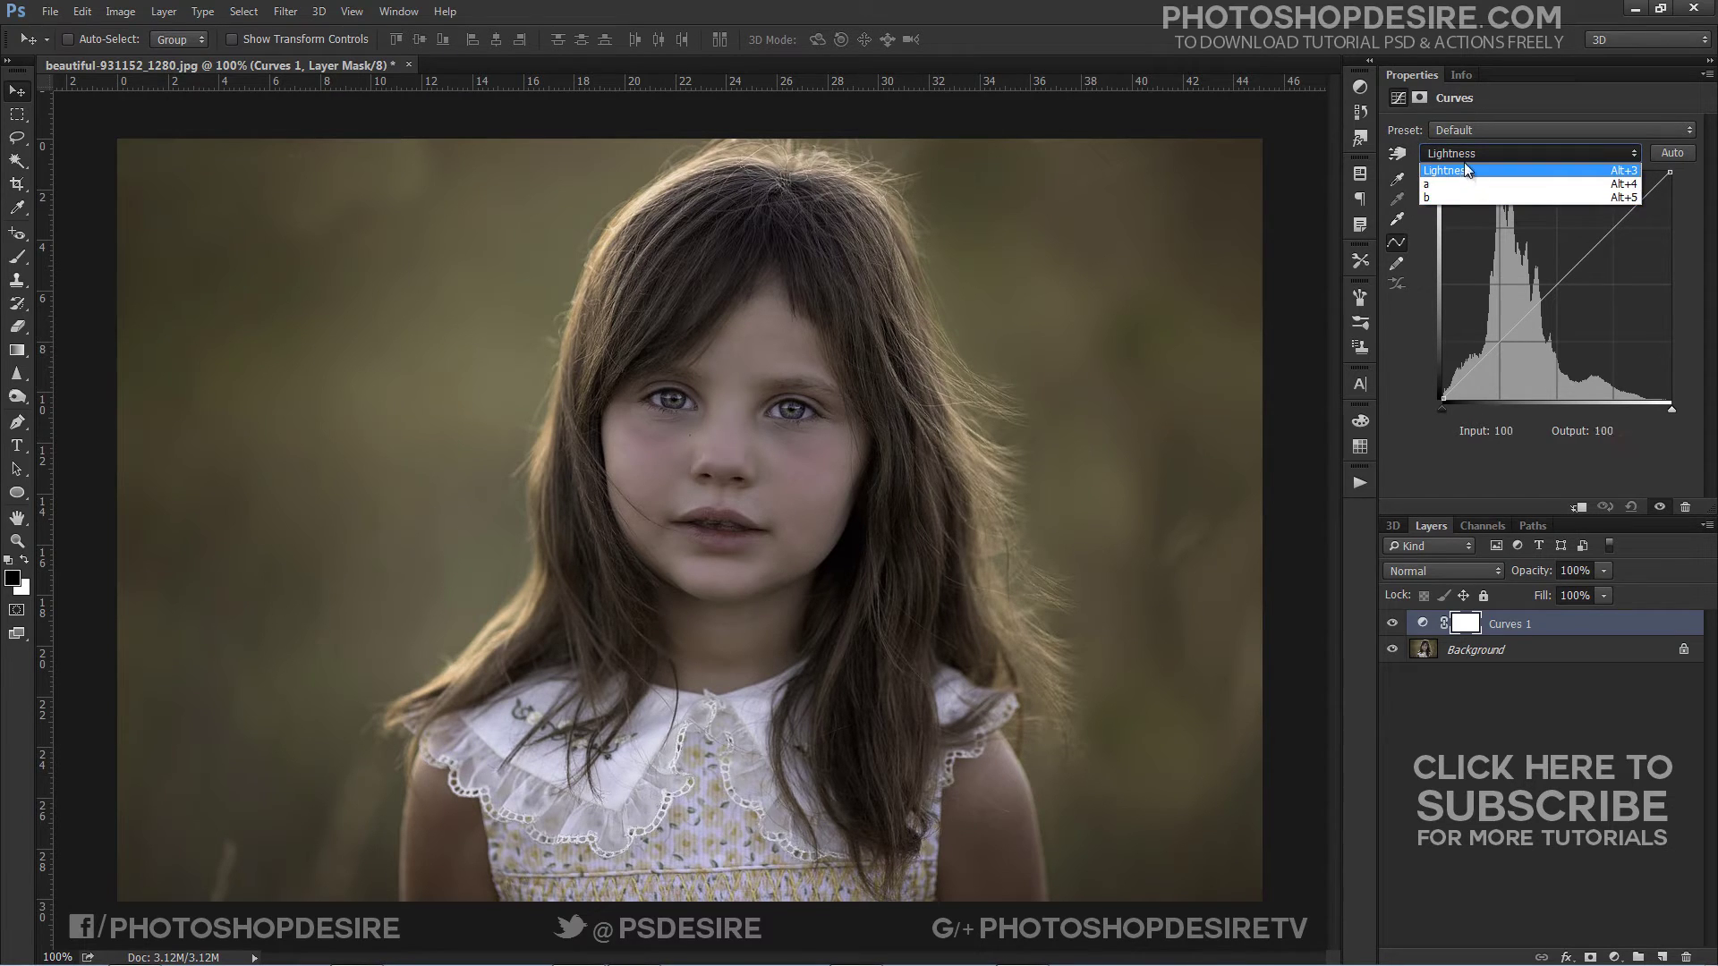
click(1559, 286)
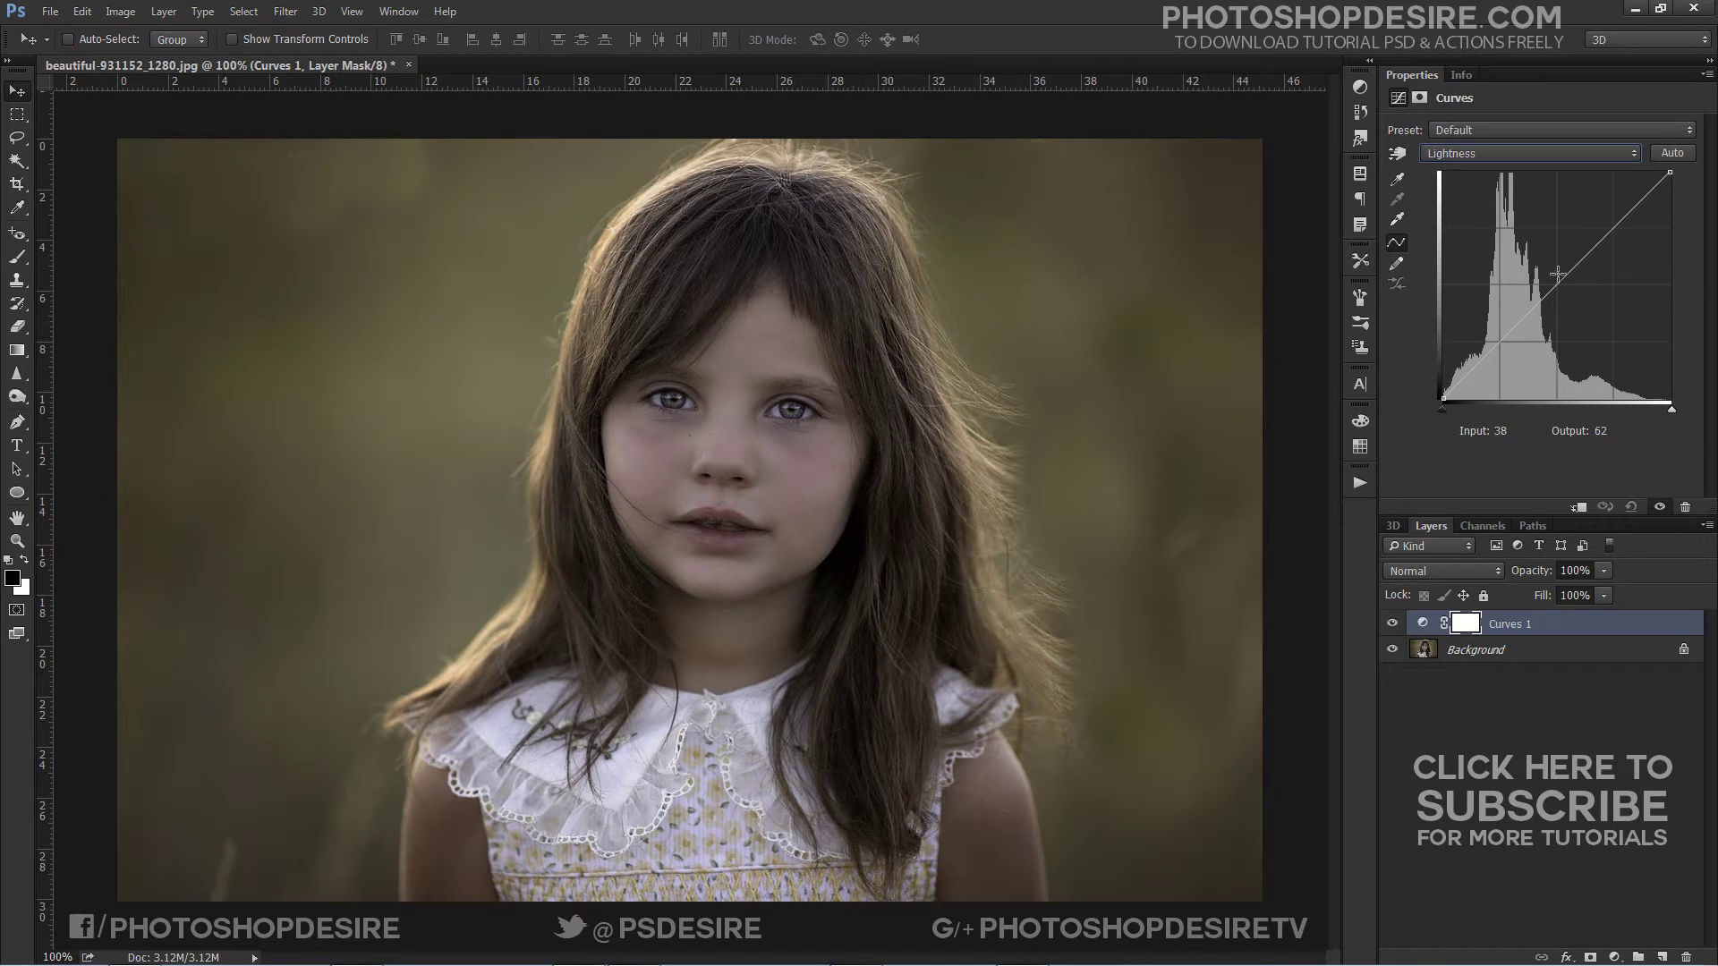
drag(1558, 284, 1621, 338)
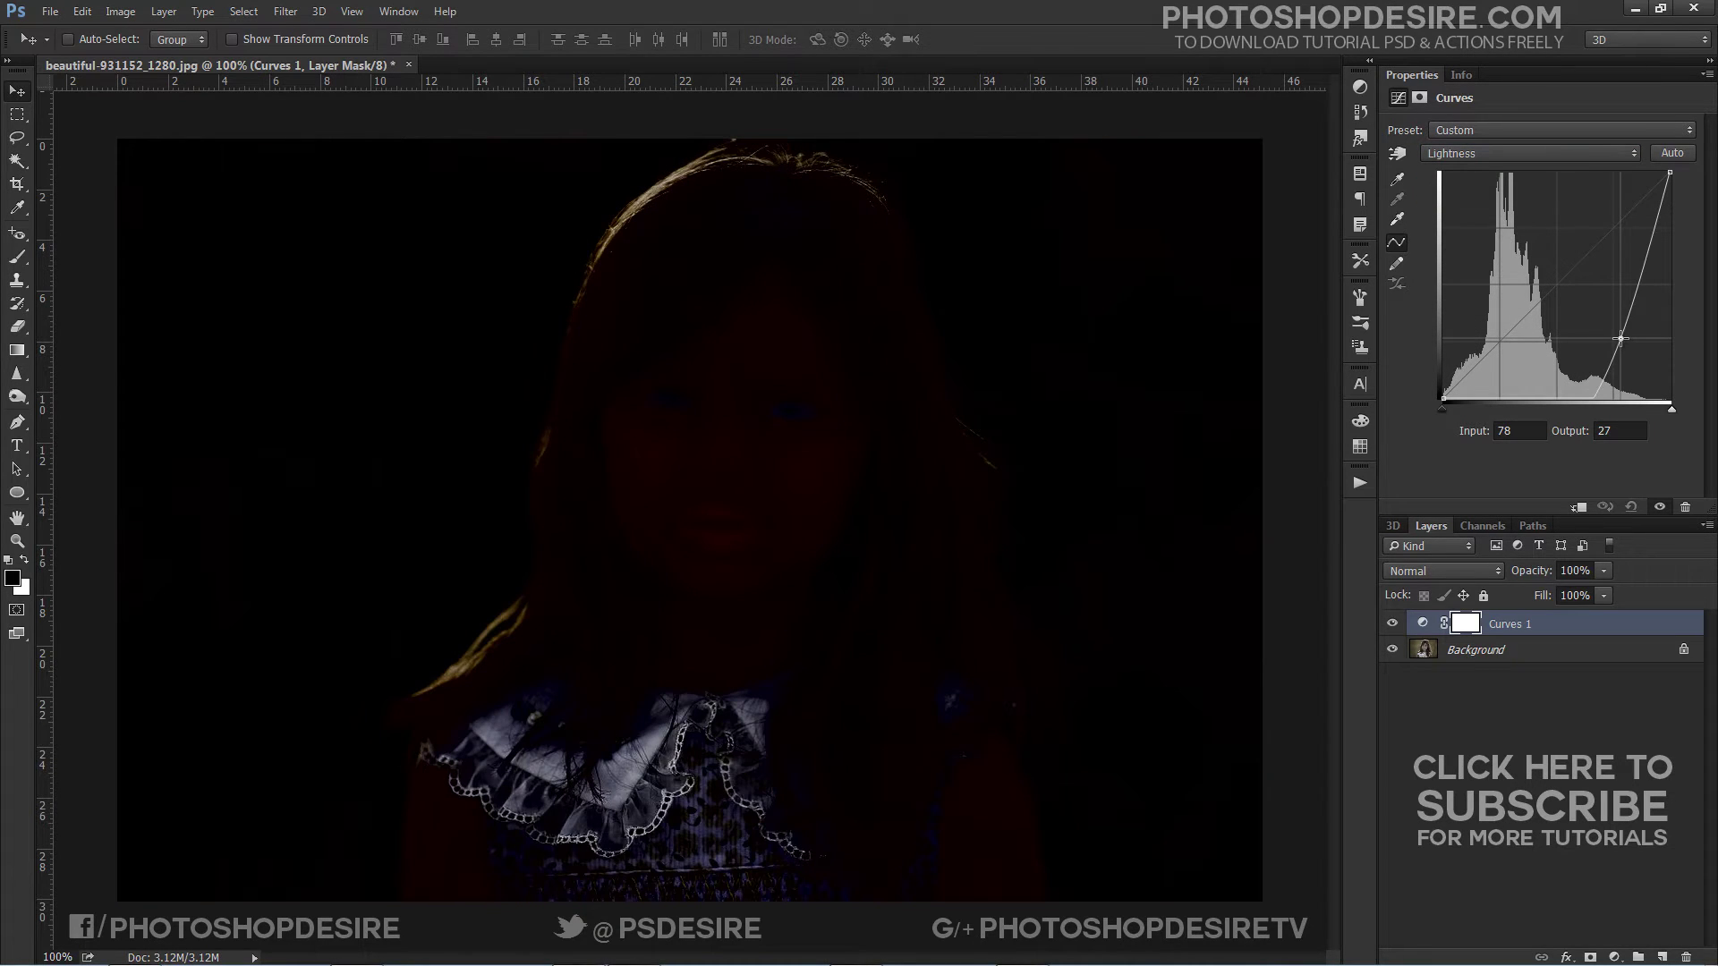
drag(1621, 338, 1556, 271)
Step: Try bending the a channel curve toward magenta/green, then return it near neutral
click(1493, 157)
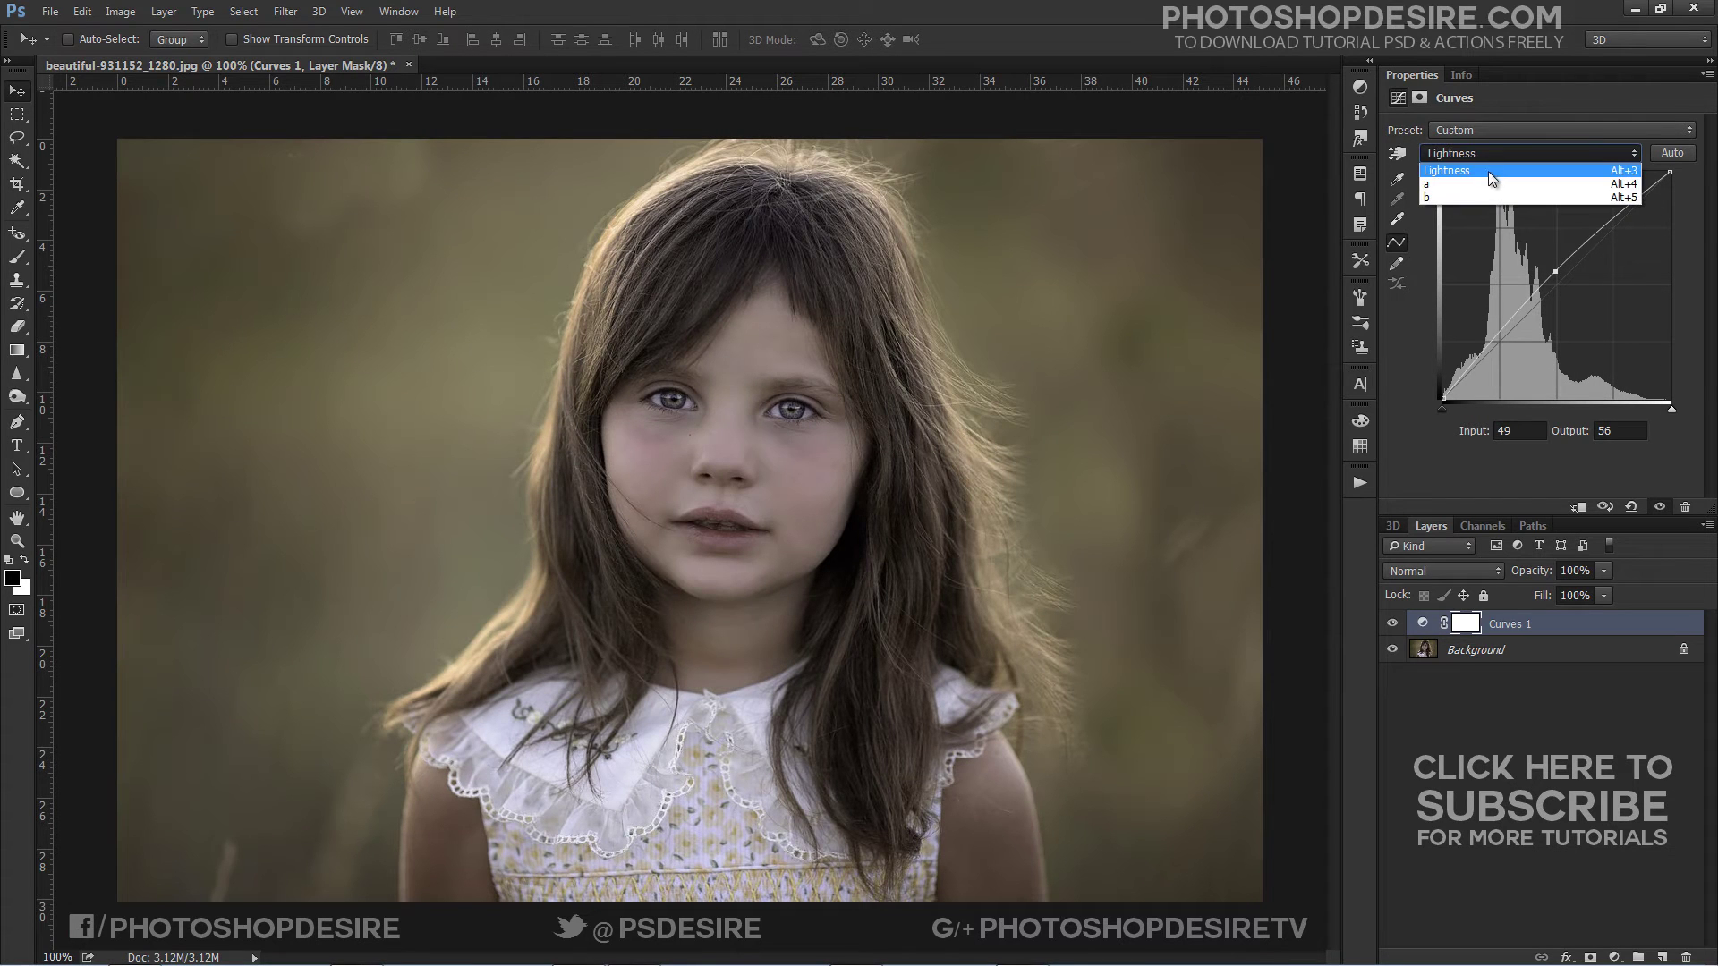
click(1489, 170)
drag(1558, 280, 1595, 311)
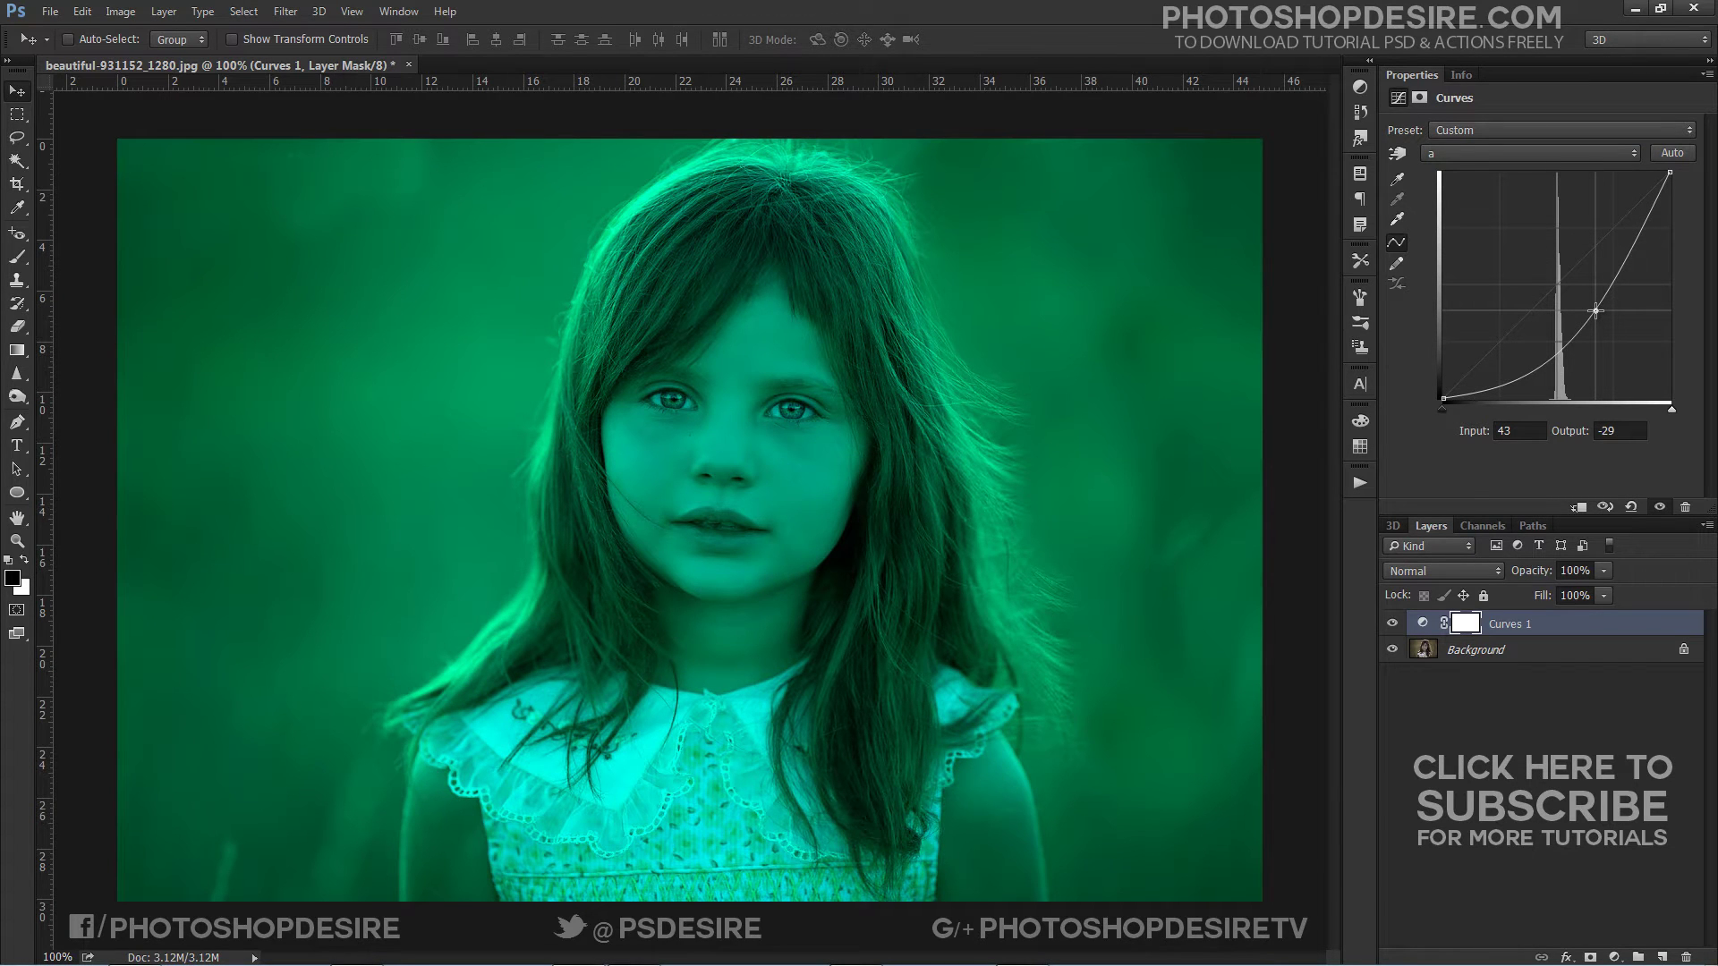
drag(1596, 311, 1550, 277)
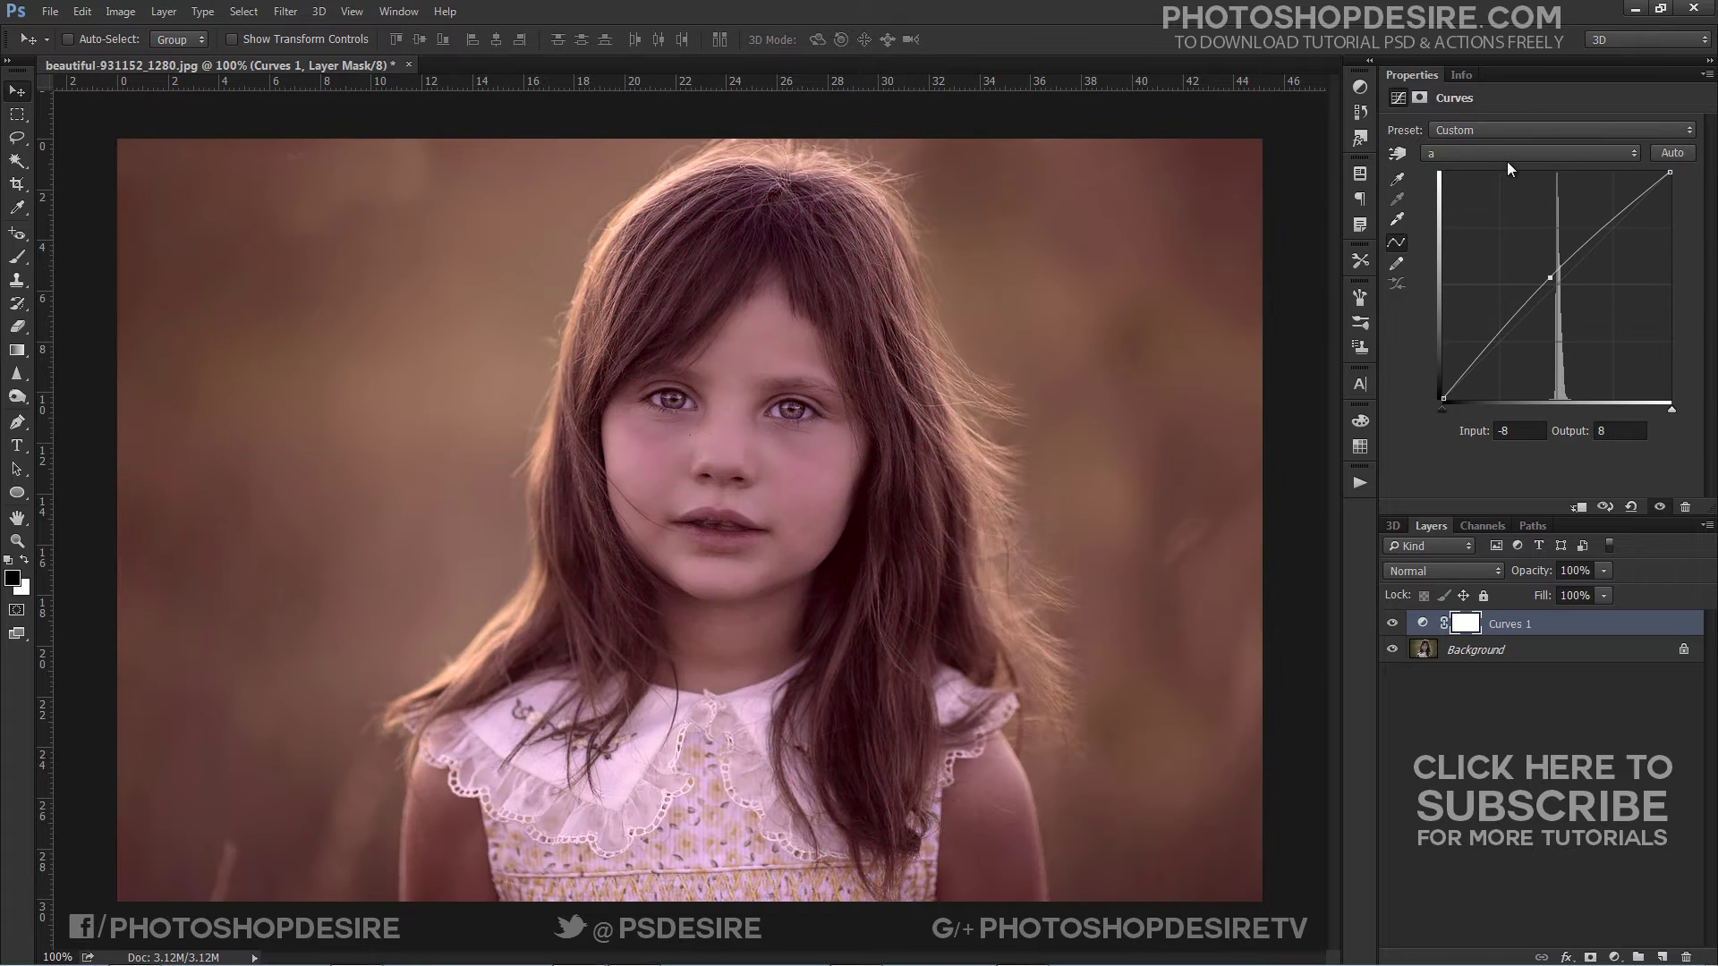
Step: Test the b channel curve toward yellow and blue, then reset the curves to default
click(1507, 159)
click(1506, 195)
drag(1554, 288, 1517, 259)
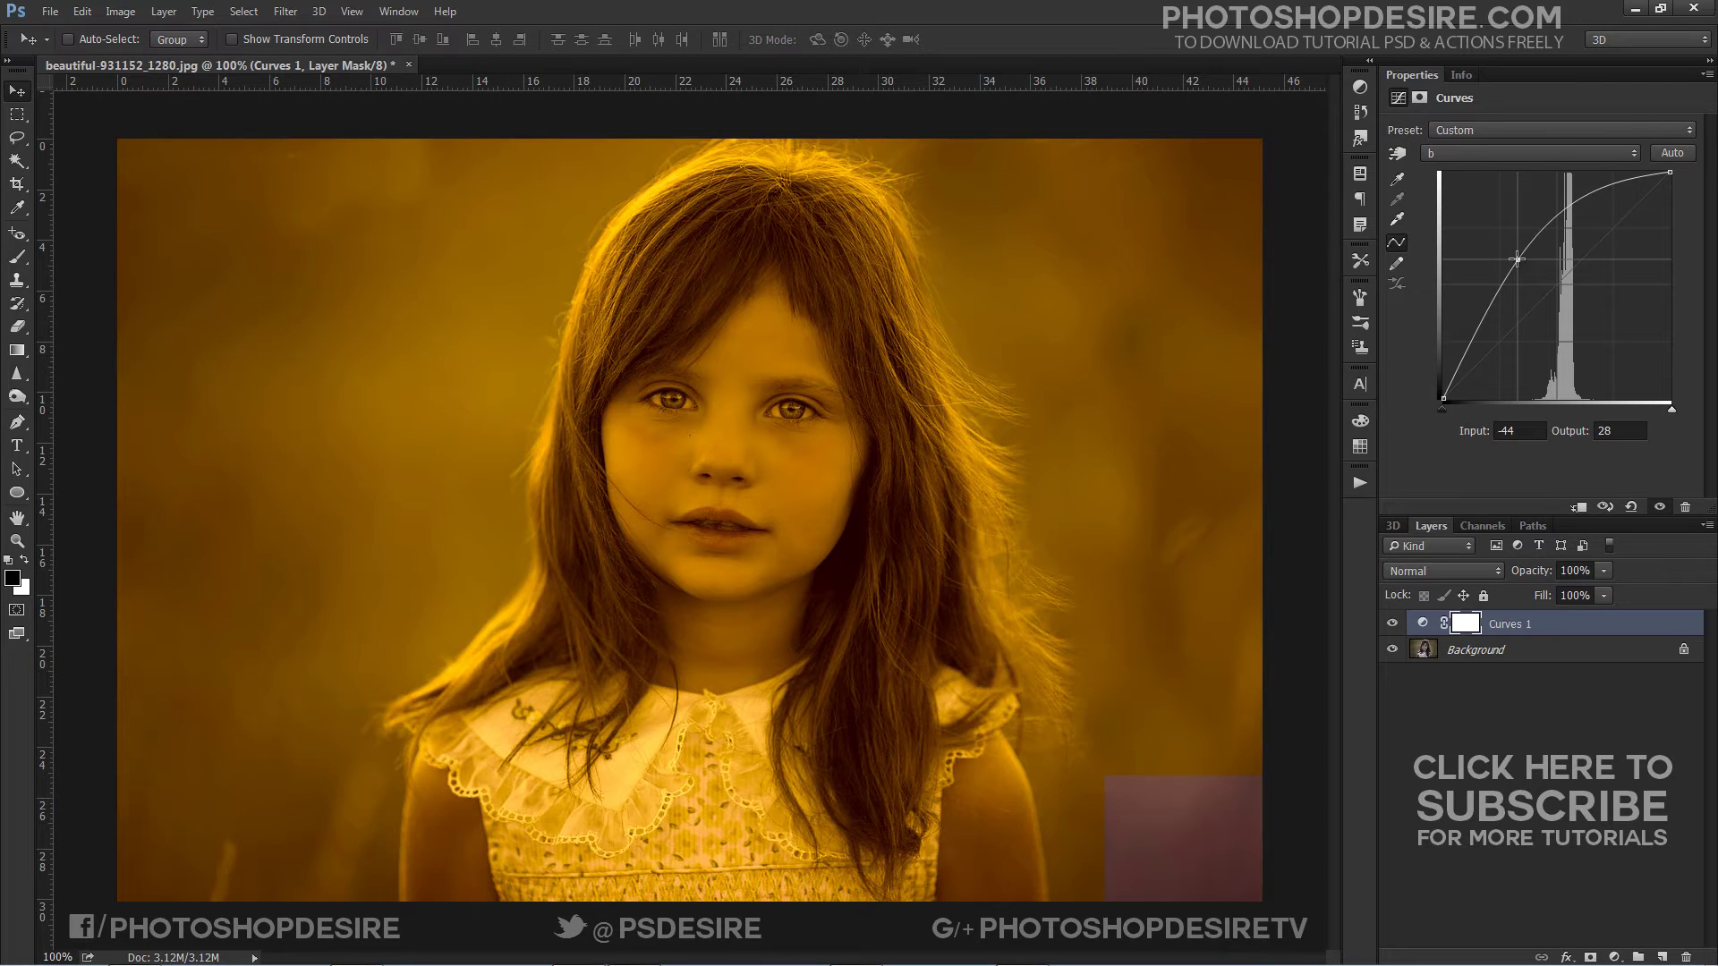
drag(1516, 259, 1589, 313)
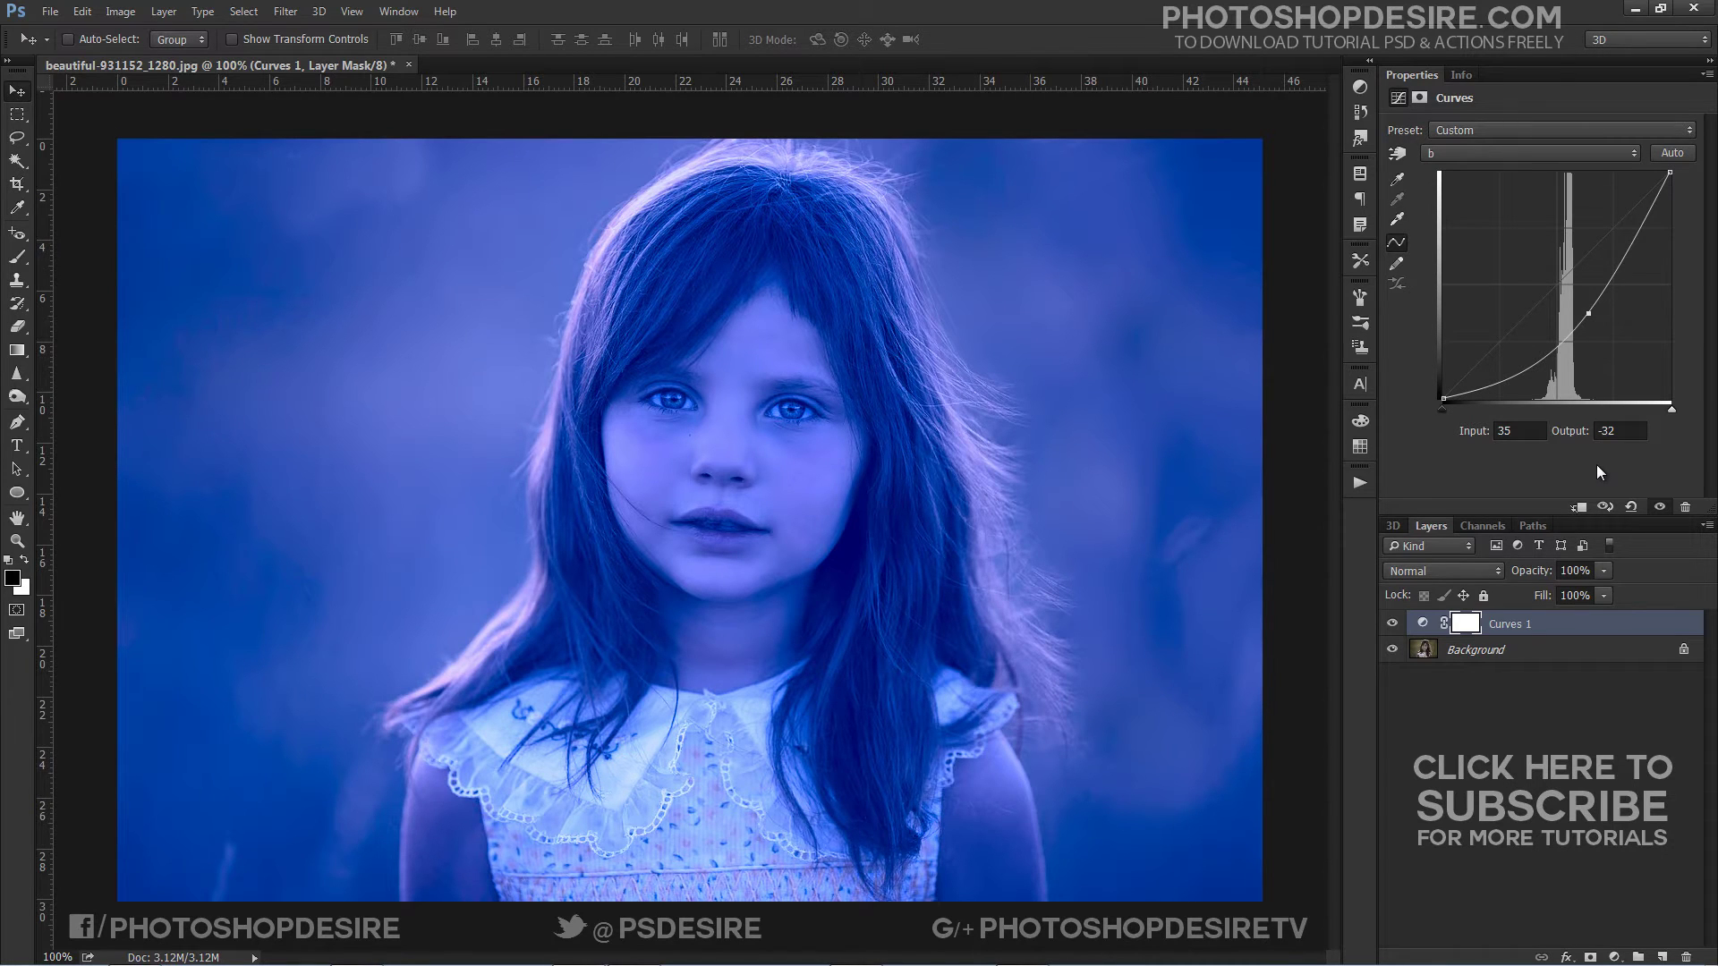
click(1630, 507)
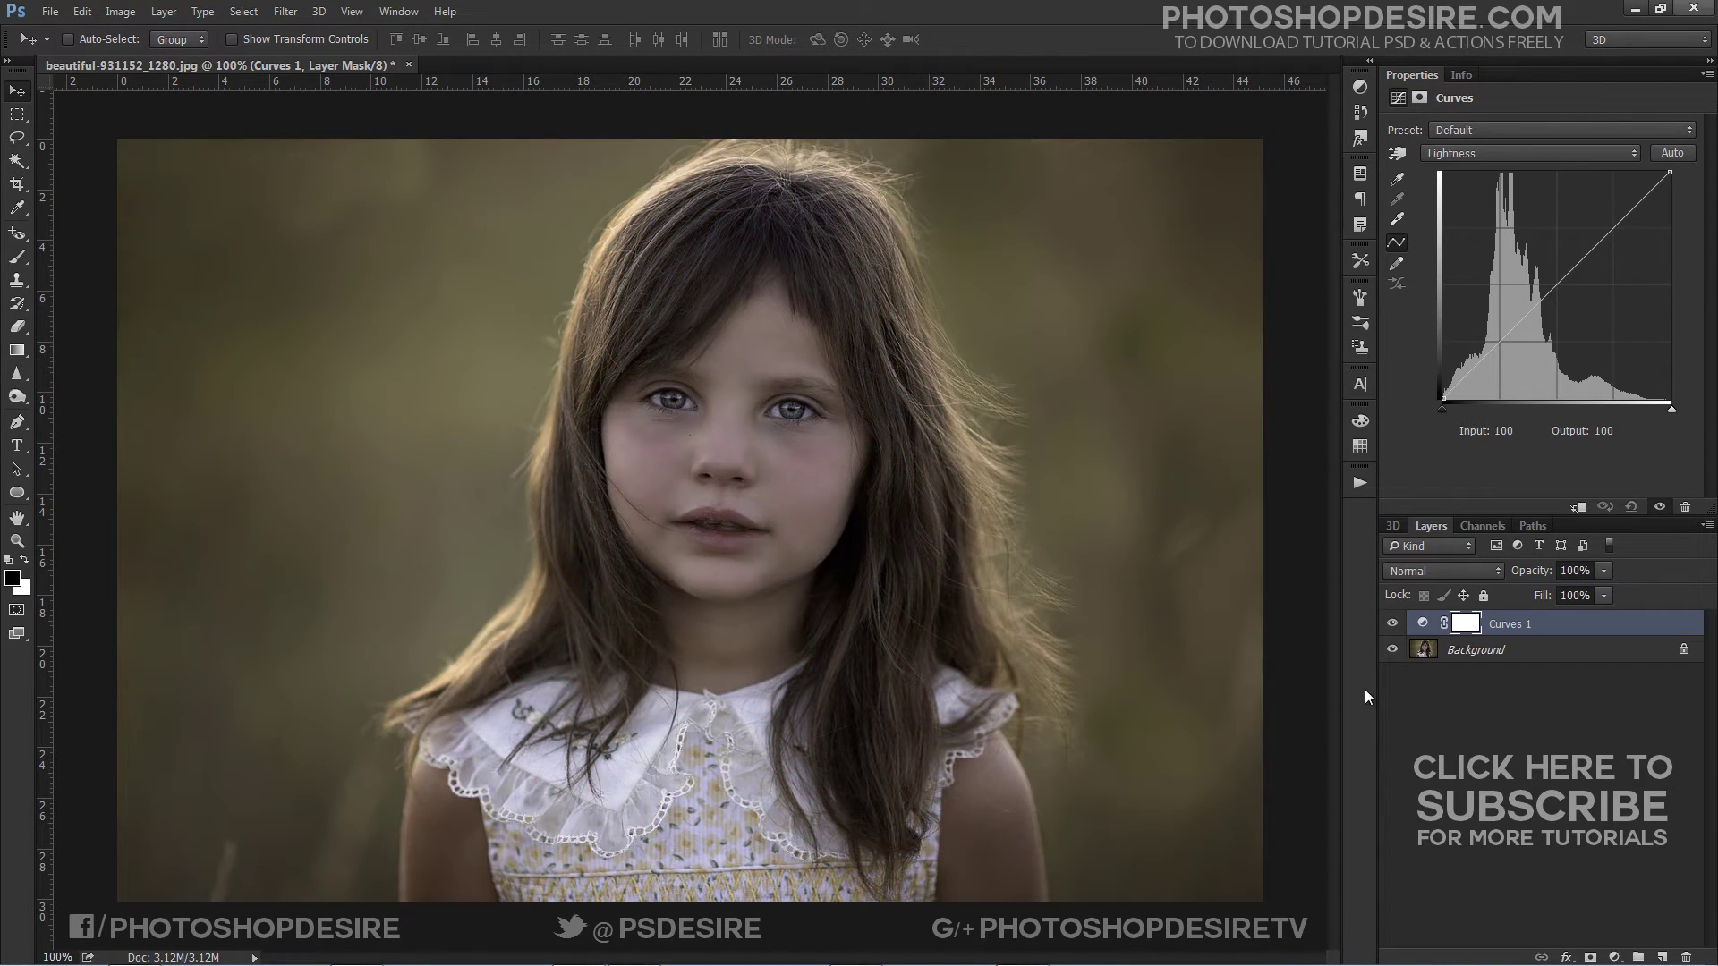
Step: Steepen the Curves 1 a-channel curve by moving black and white points inward (input -65, output -128)
click(1485, 652)
click(1428, 624)
click(1532, 153)
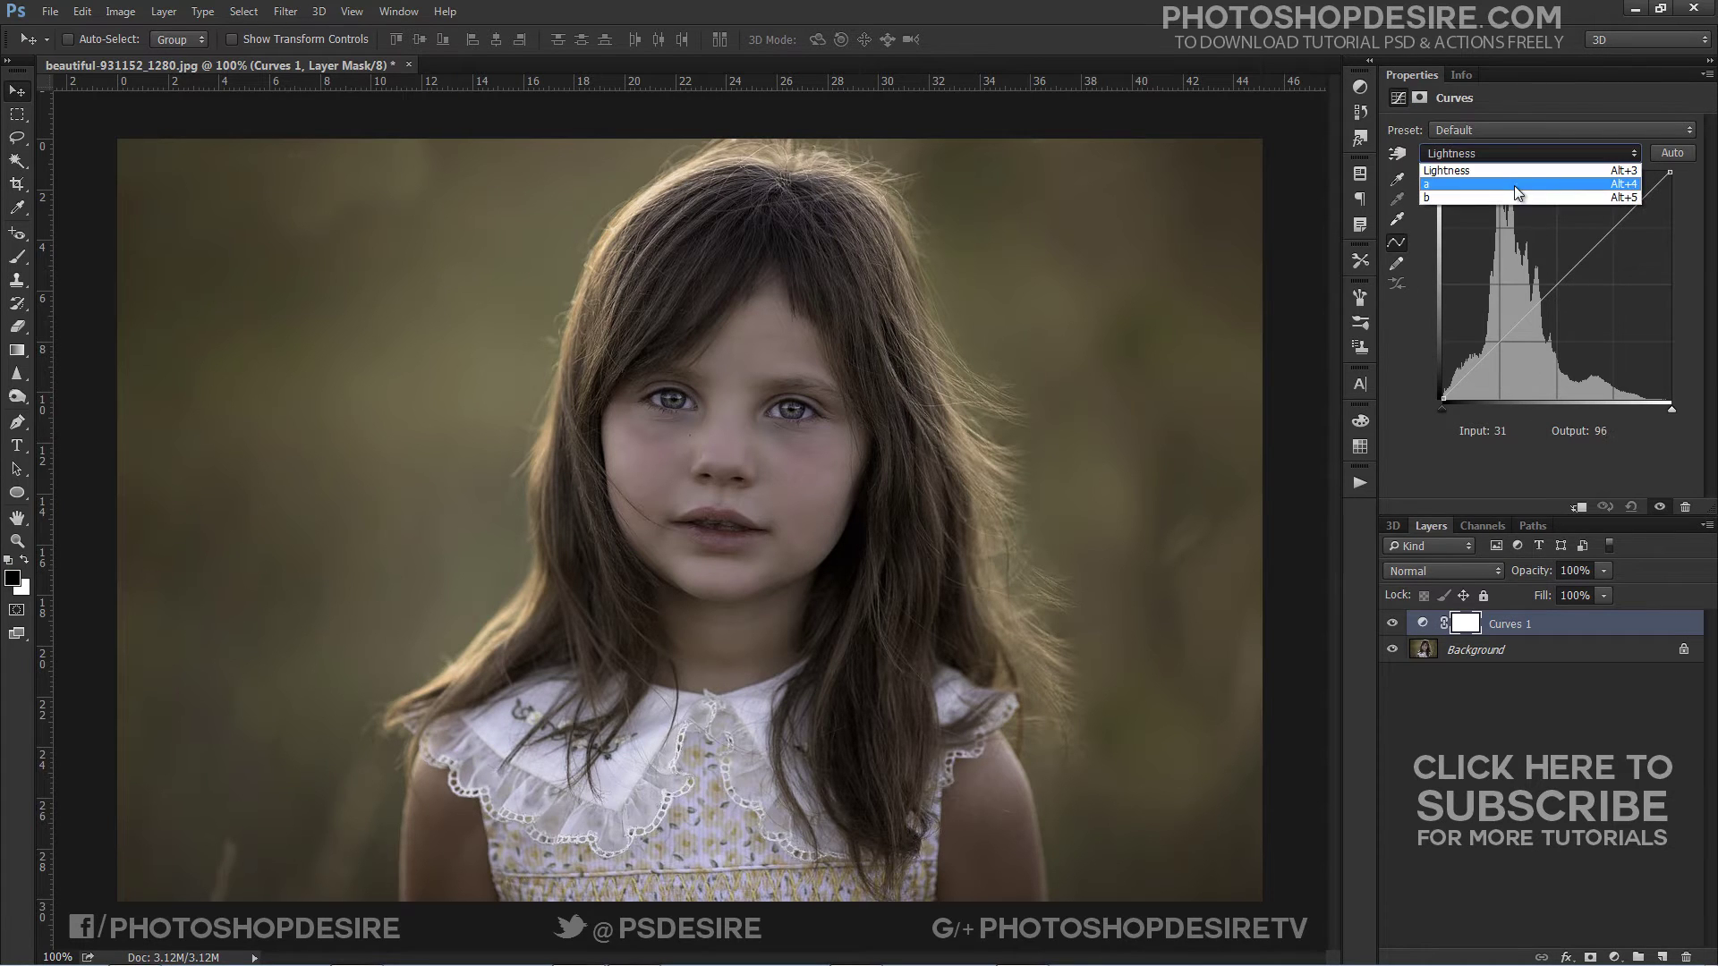
click(1514, 185)
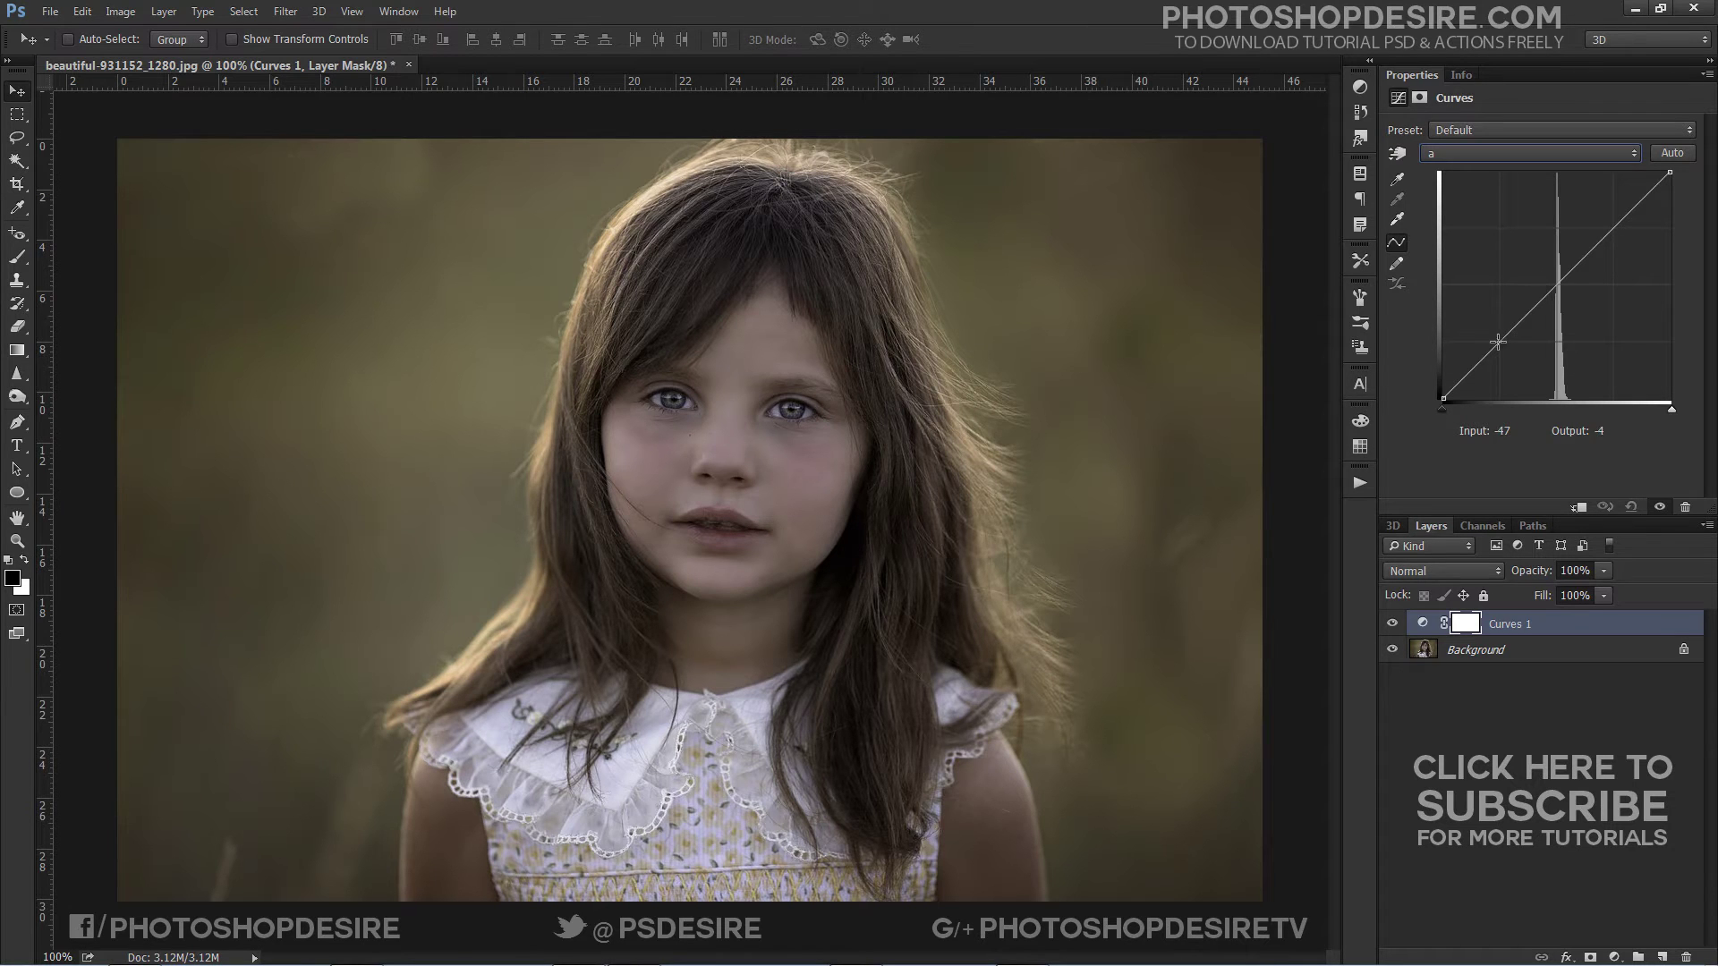
drag(1441, 411, 1496, 415)
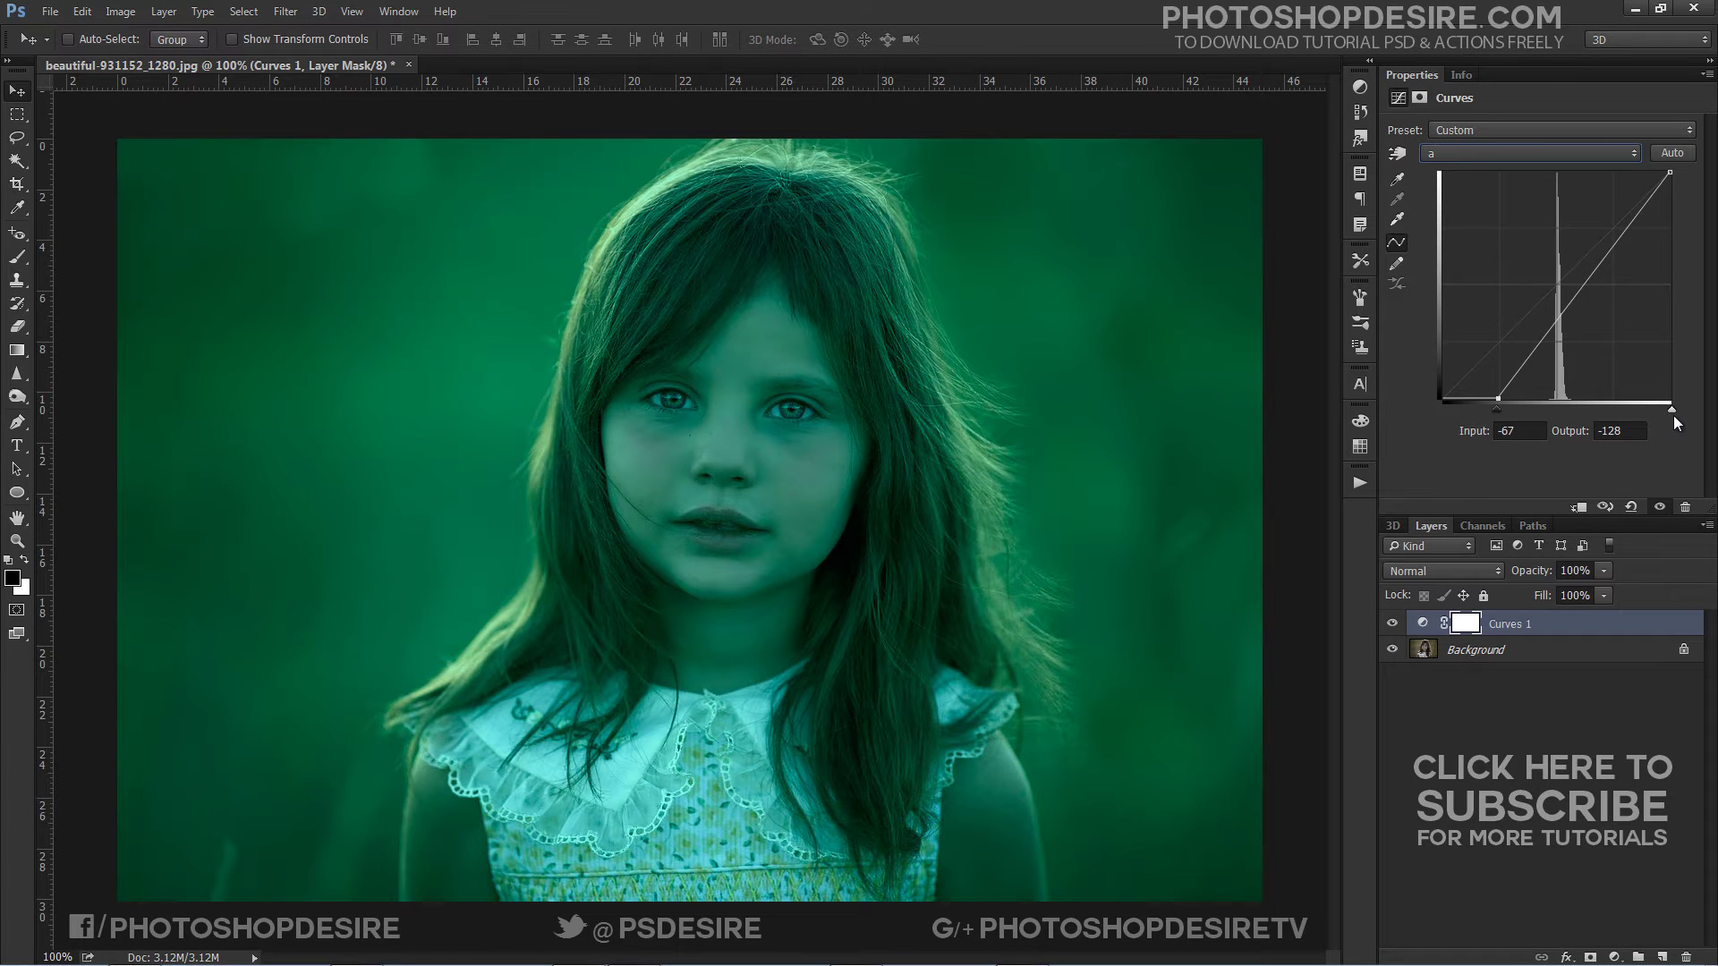
drag(1671, 410, 1618, 406)
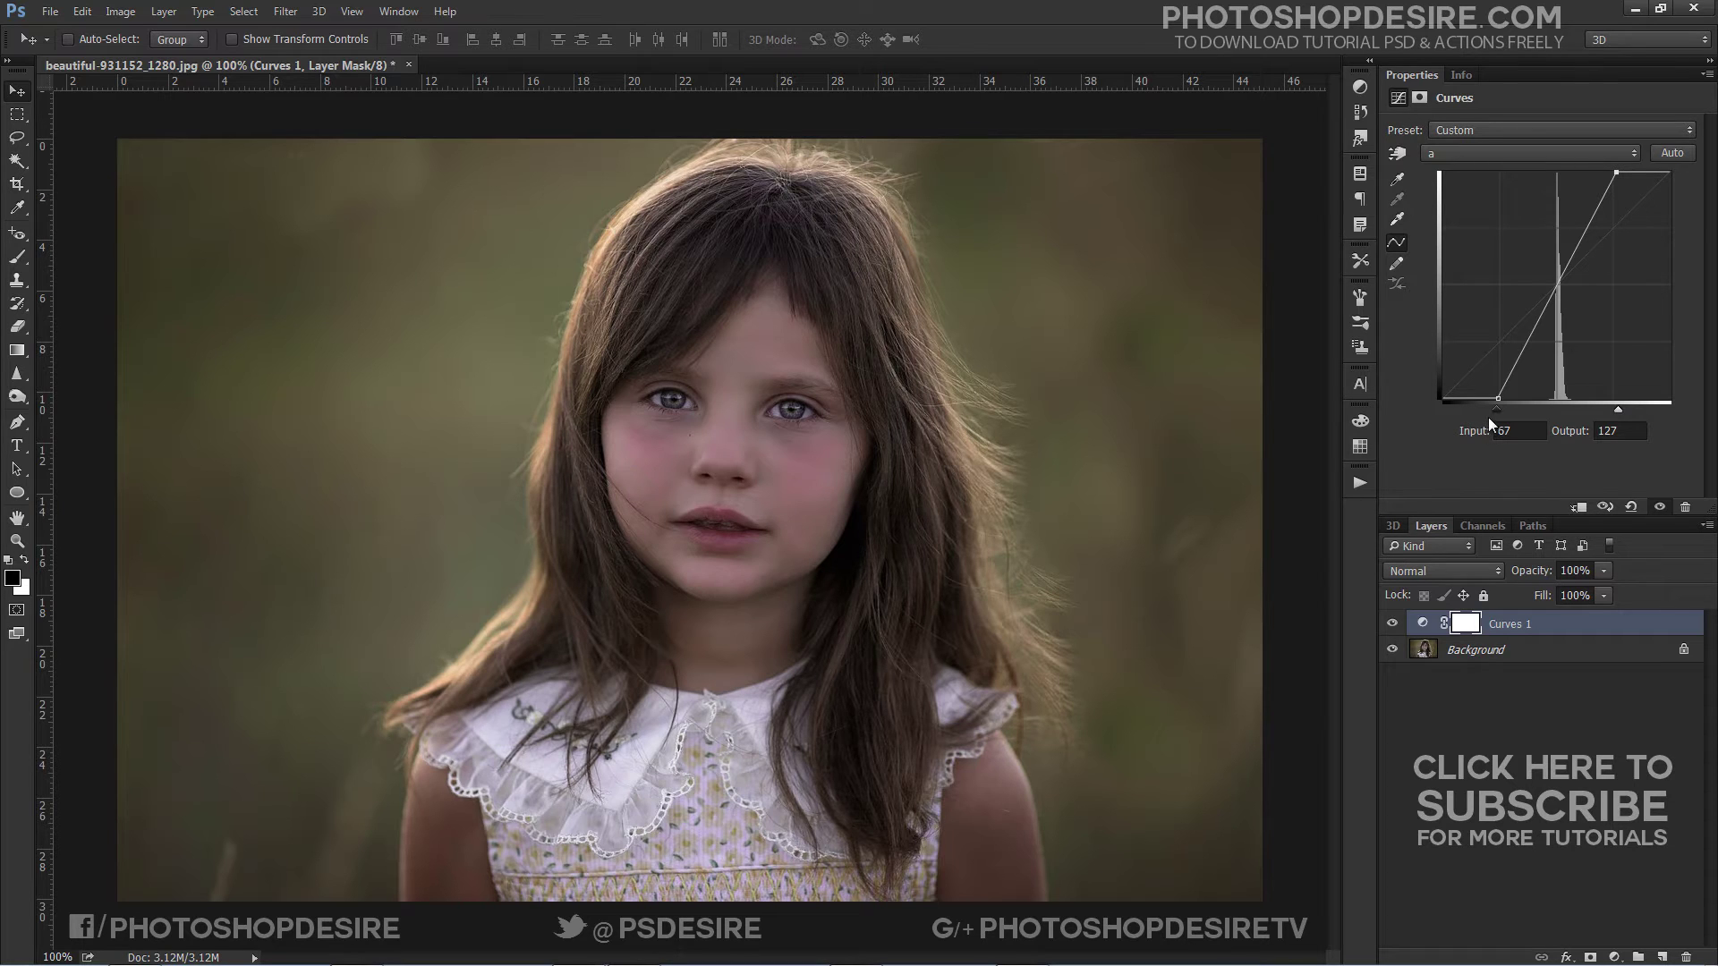
drag(1491, 411, 1494, 410)
drag(1491, 410, 1498, 410)
Step: Toggle Curves 1 visibility to compare the pinker cheeks, then switch to the b channel
click(1393, 624)
click(1392, 626)
click(1393, 626)
click(1393, 627)
scroll(805, 470, up, 5)
click(1392, 626)
click(1393, 627)
click(1393, 626)
click(1393, 627)
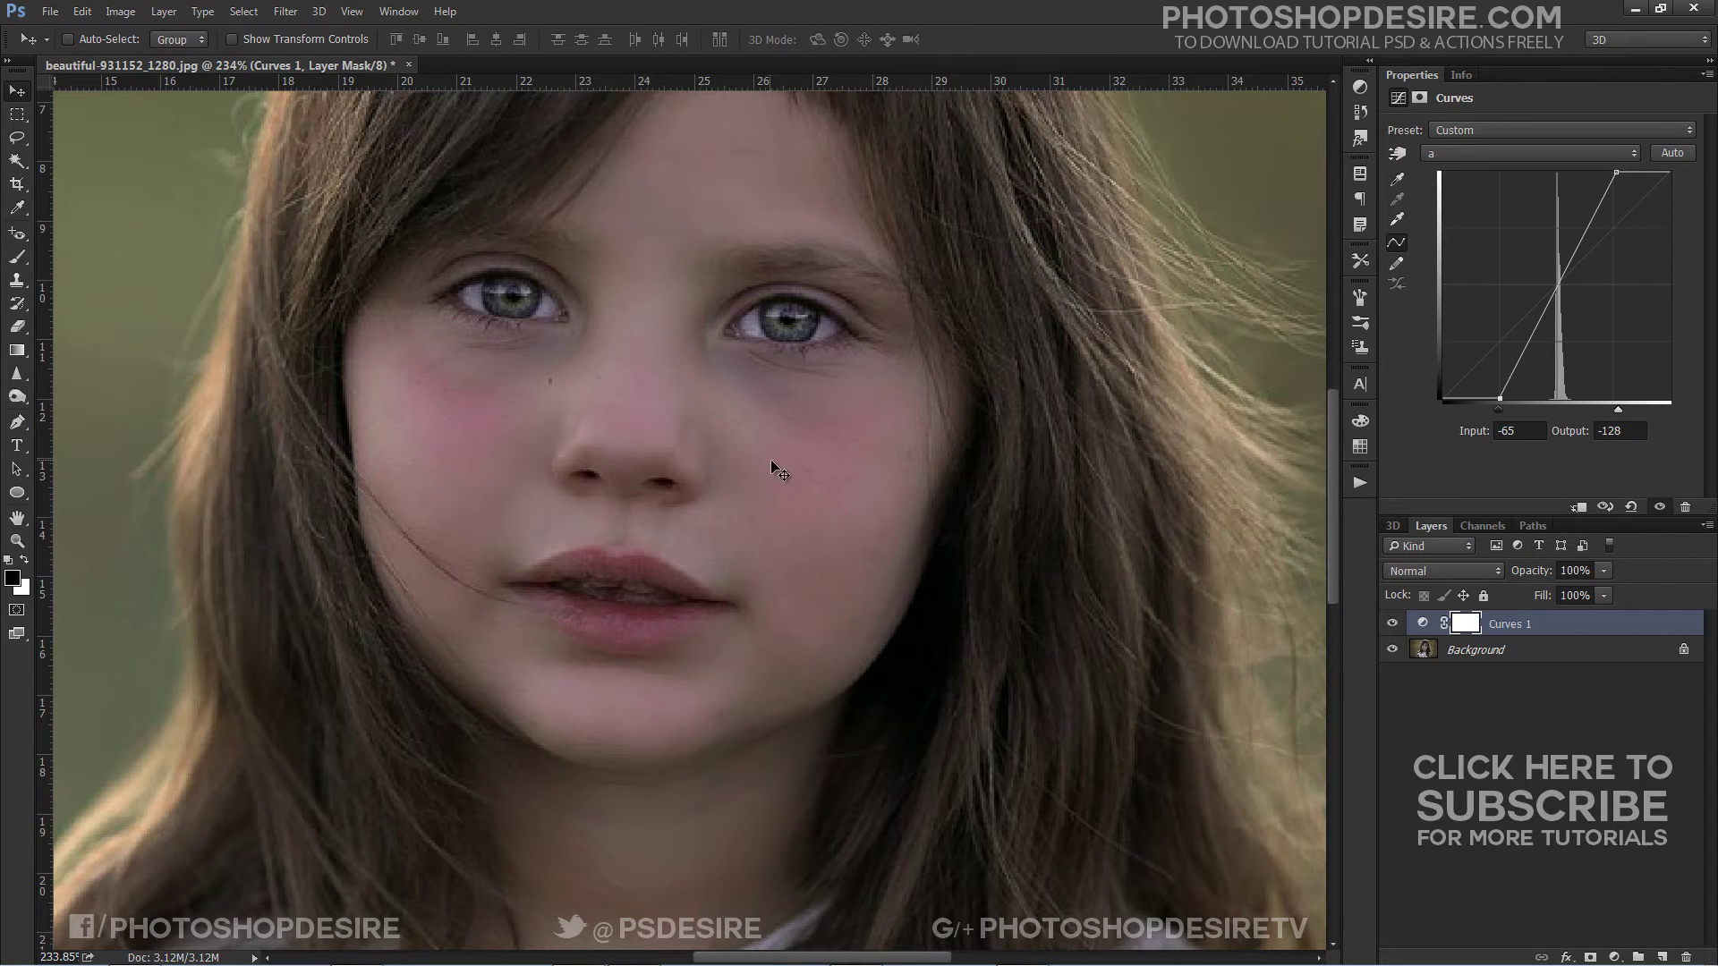
scroll(768, 467, down, 1)
scroll(770, 469, down, 8)
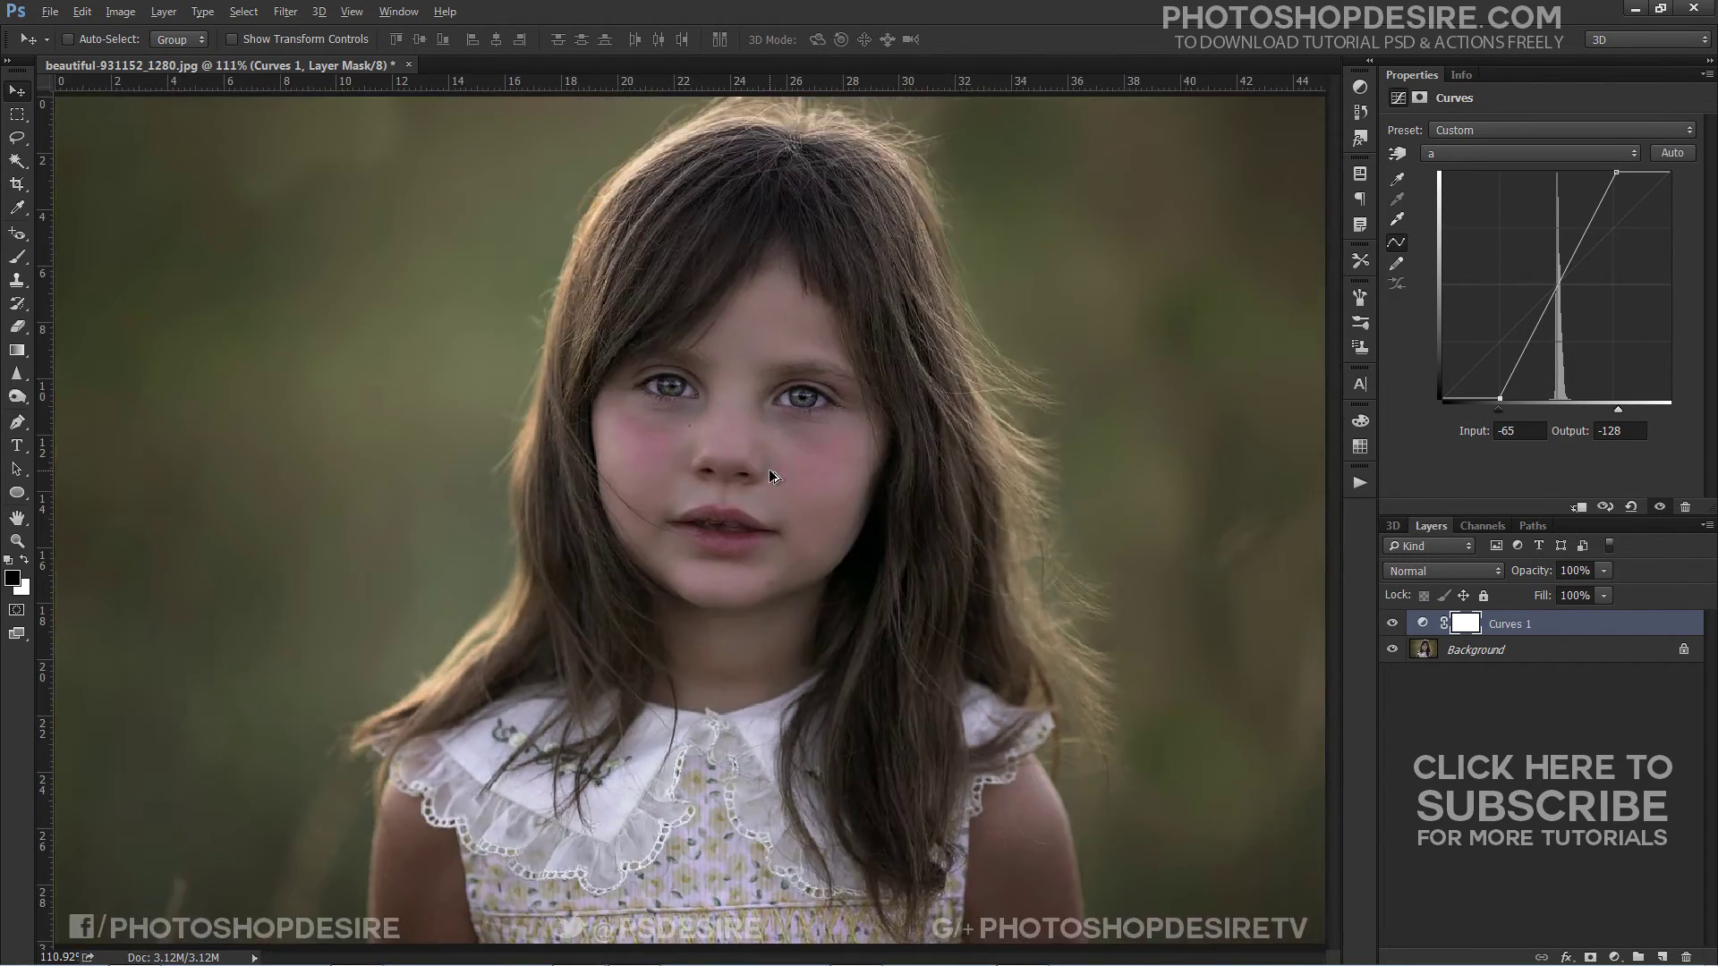
click(1501, 149)
click(1478, 197)
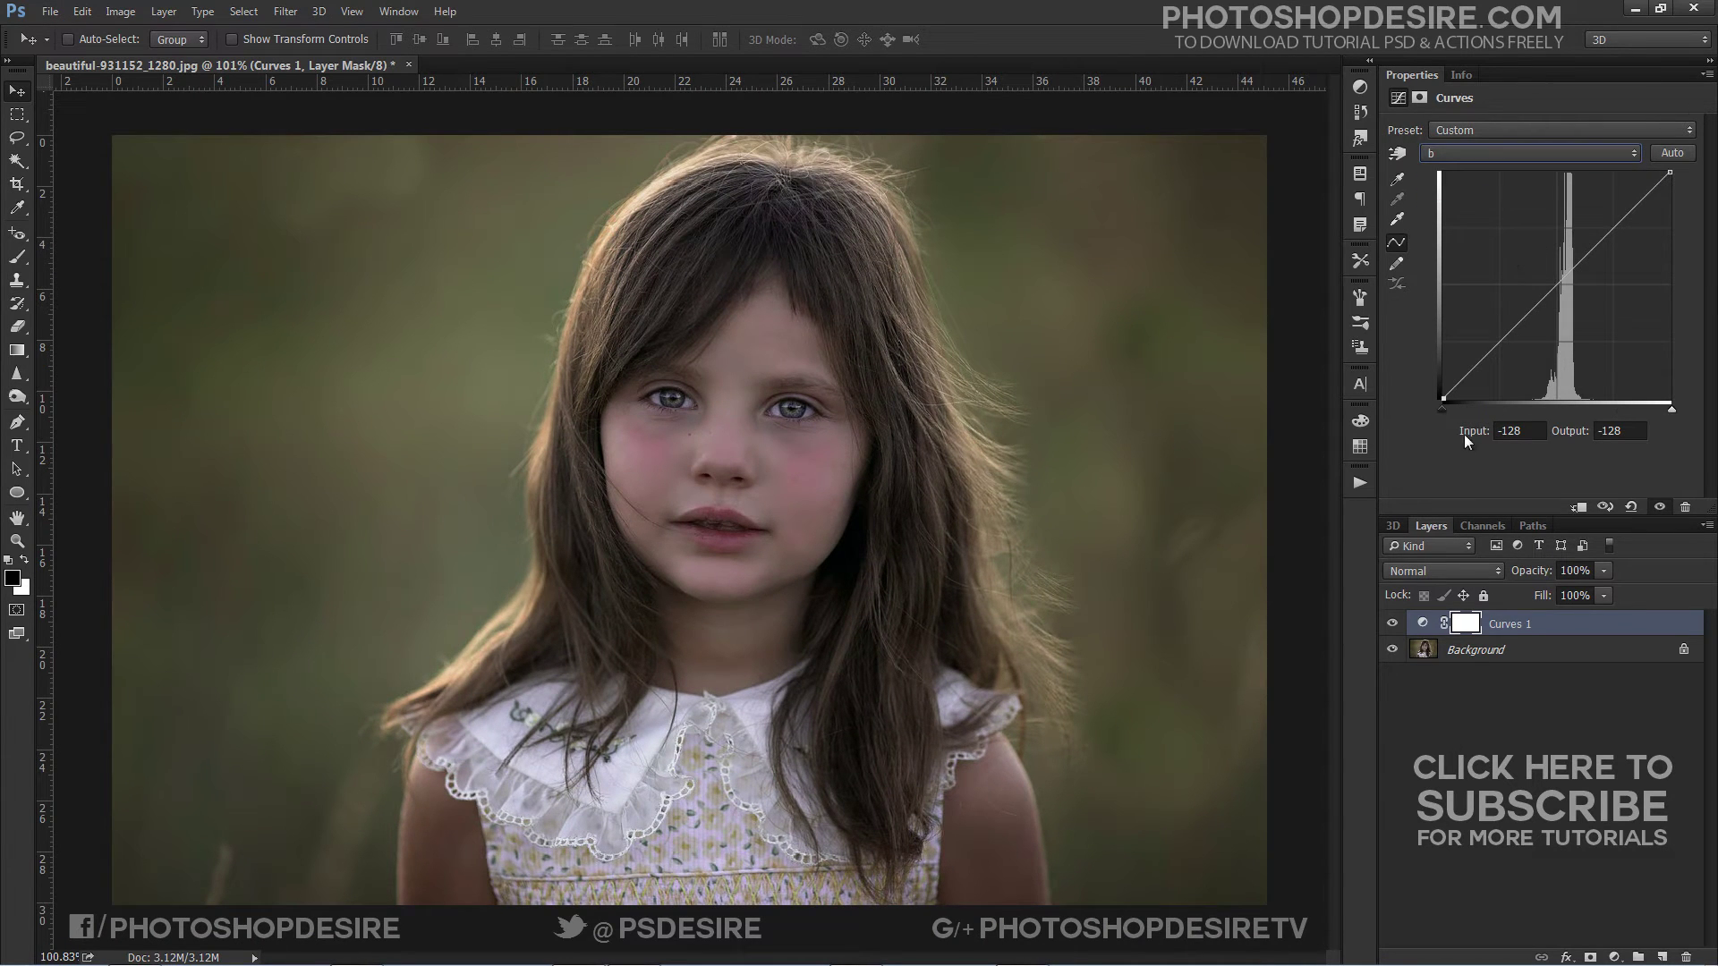
Step: Pull the b-channel black and white points inward (input 67, output 127) and compare before/after
drag(1442, 410, 1495, 412)
drag(1675, 411, 1618, 411)
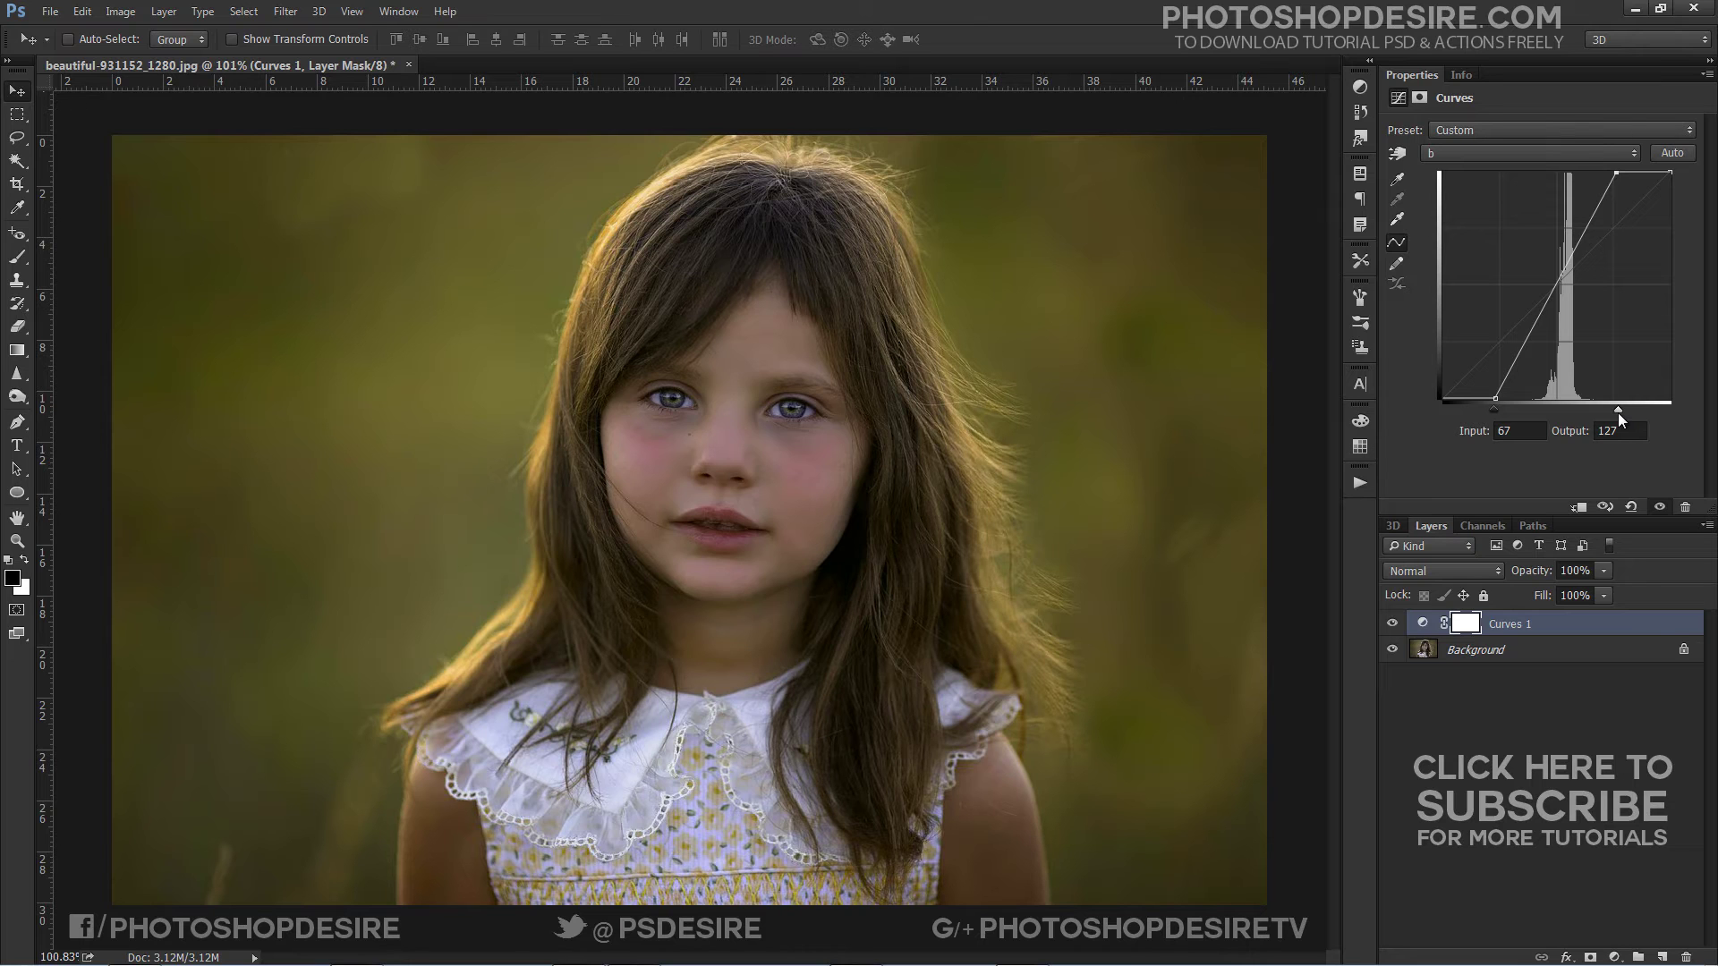
click(1392, 624)
click(1392, 623)
click(1391, 624)
click(1391, 624)
click(1392, 624)
click(1391, 624)
click(1464, 154)
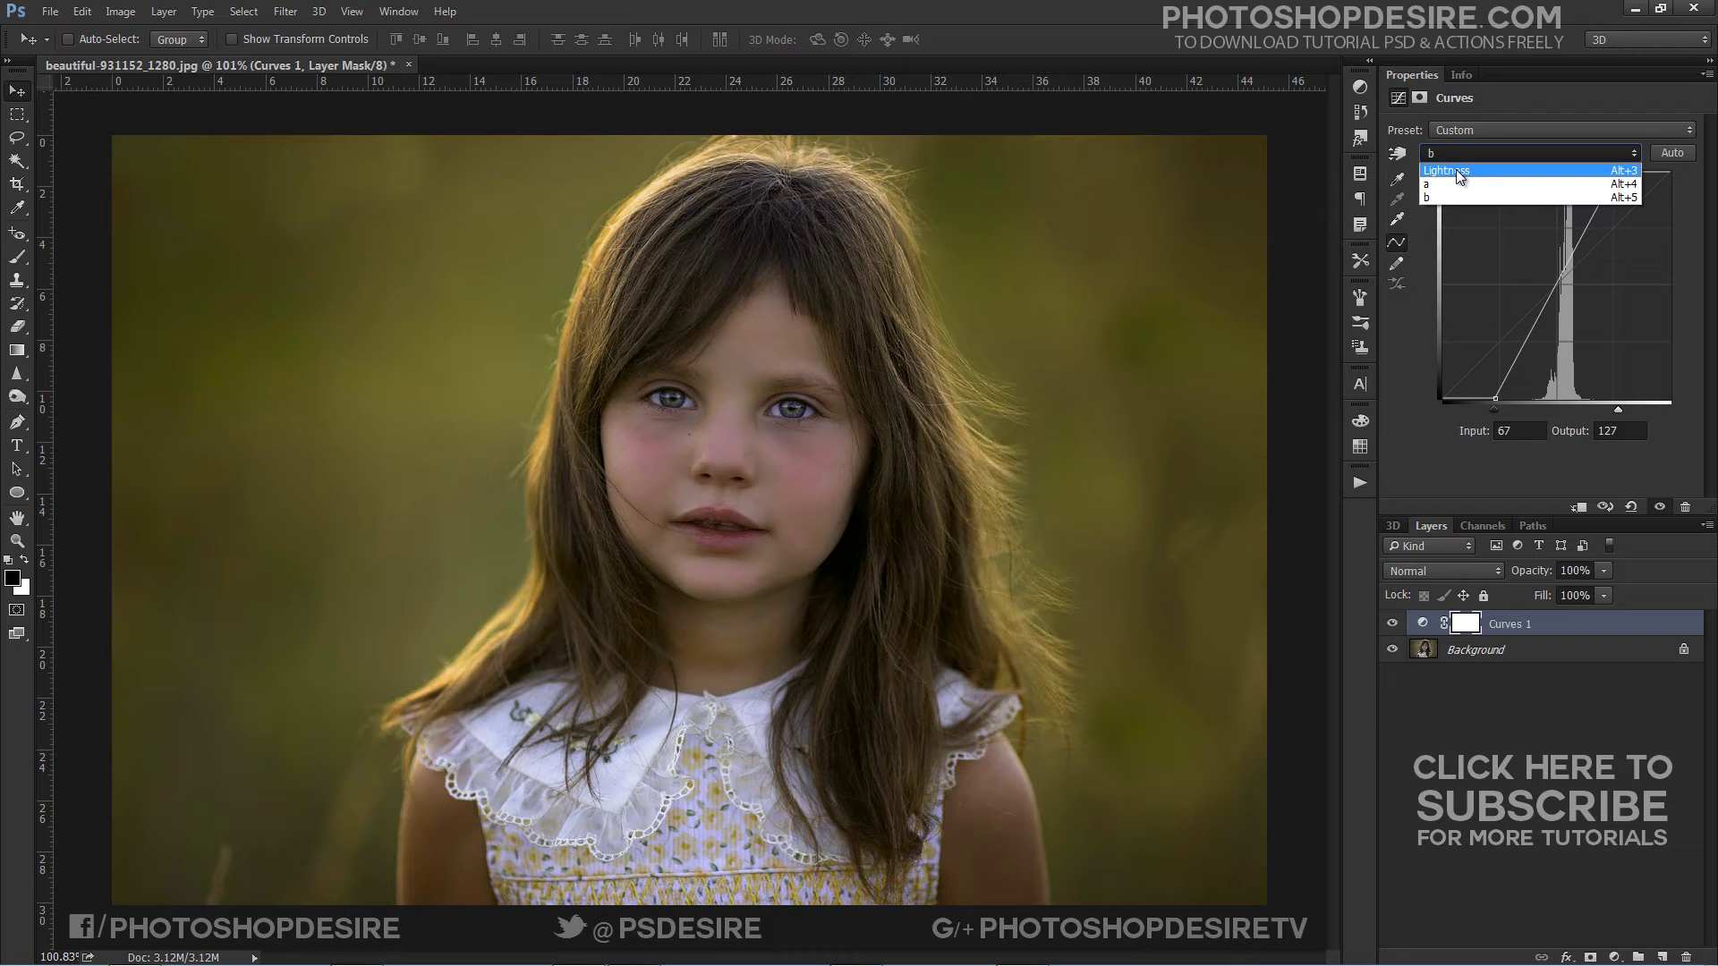
Step: Add a Lightness midtone point lifted slightly to input 48, output 52
click(1457, 169)
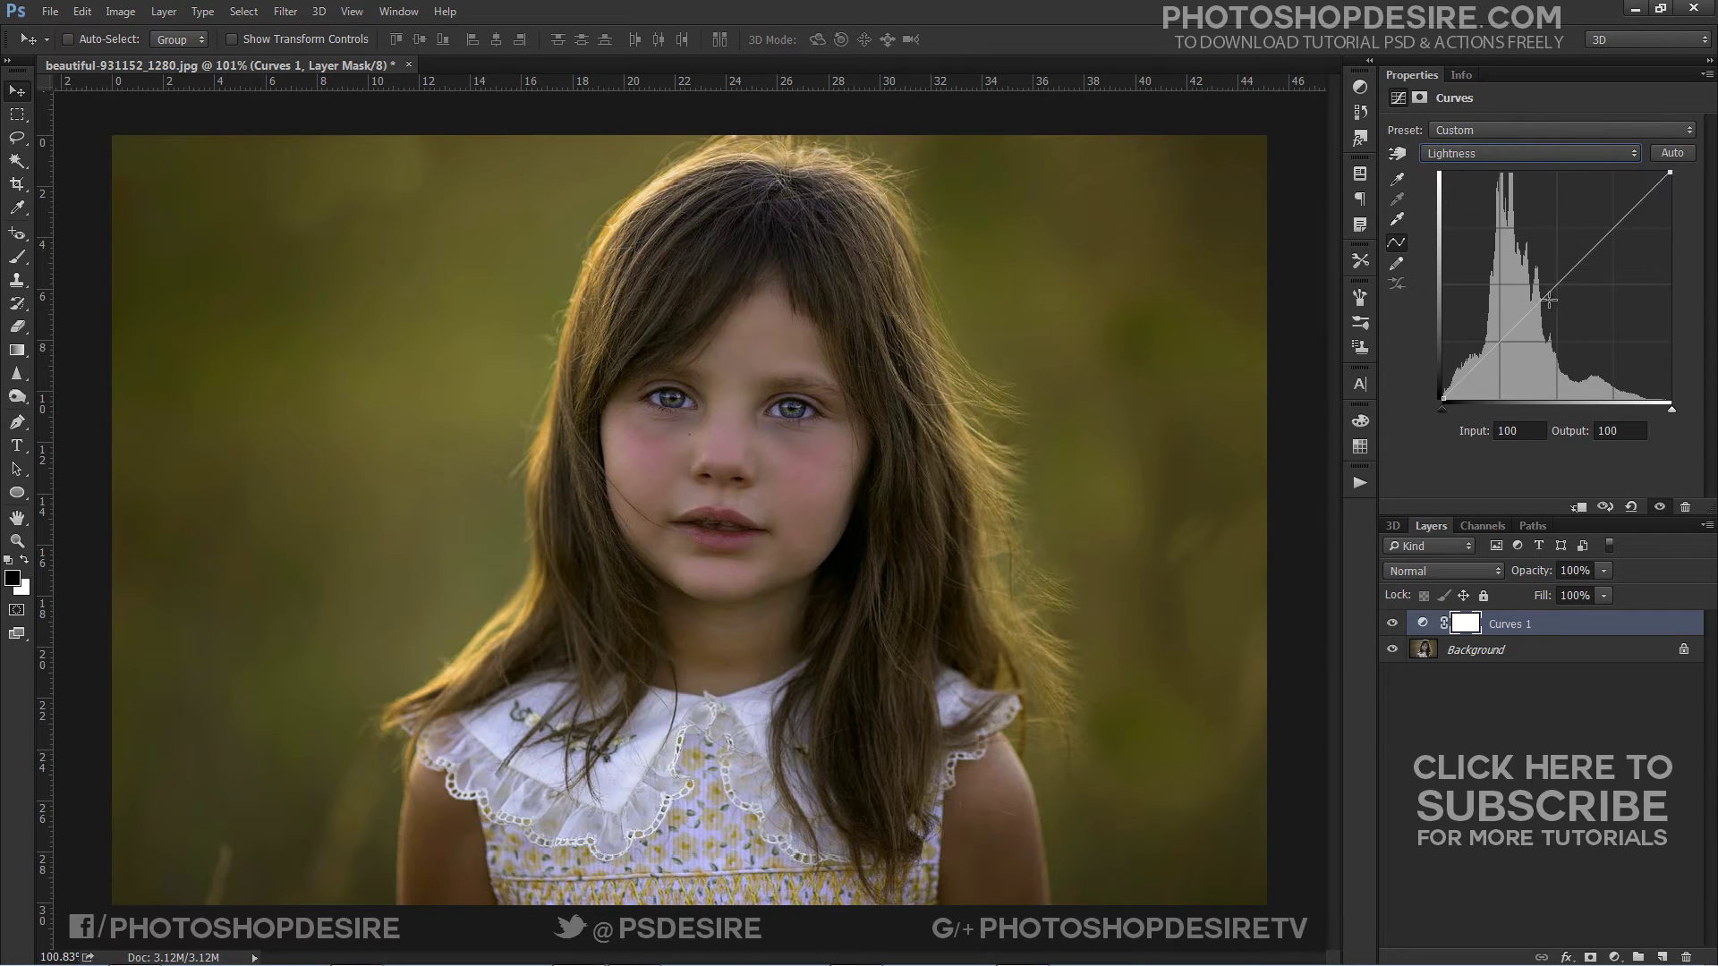
drag(1558, 287, 1549, 280)
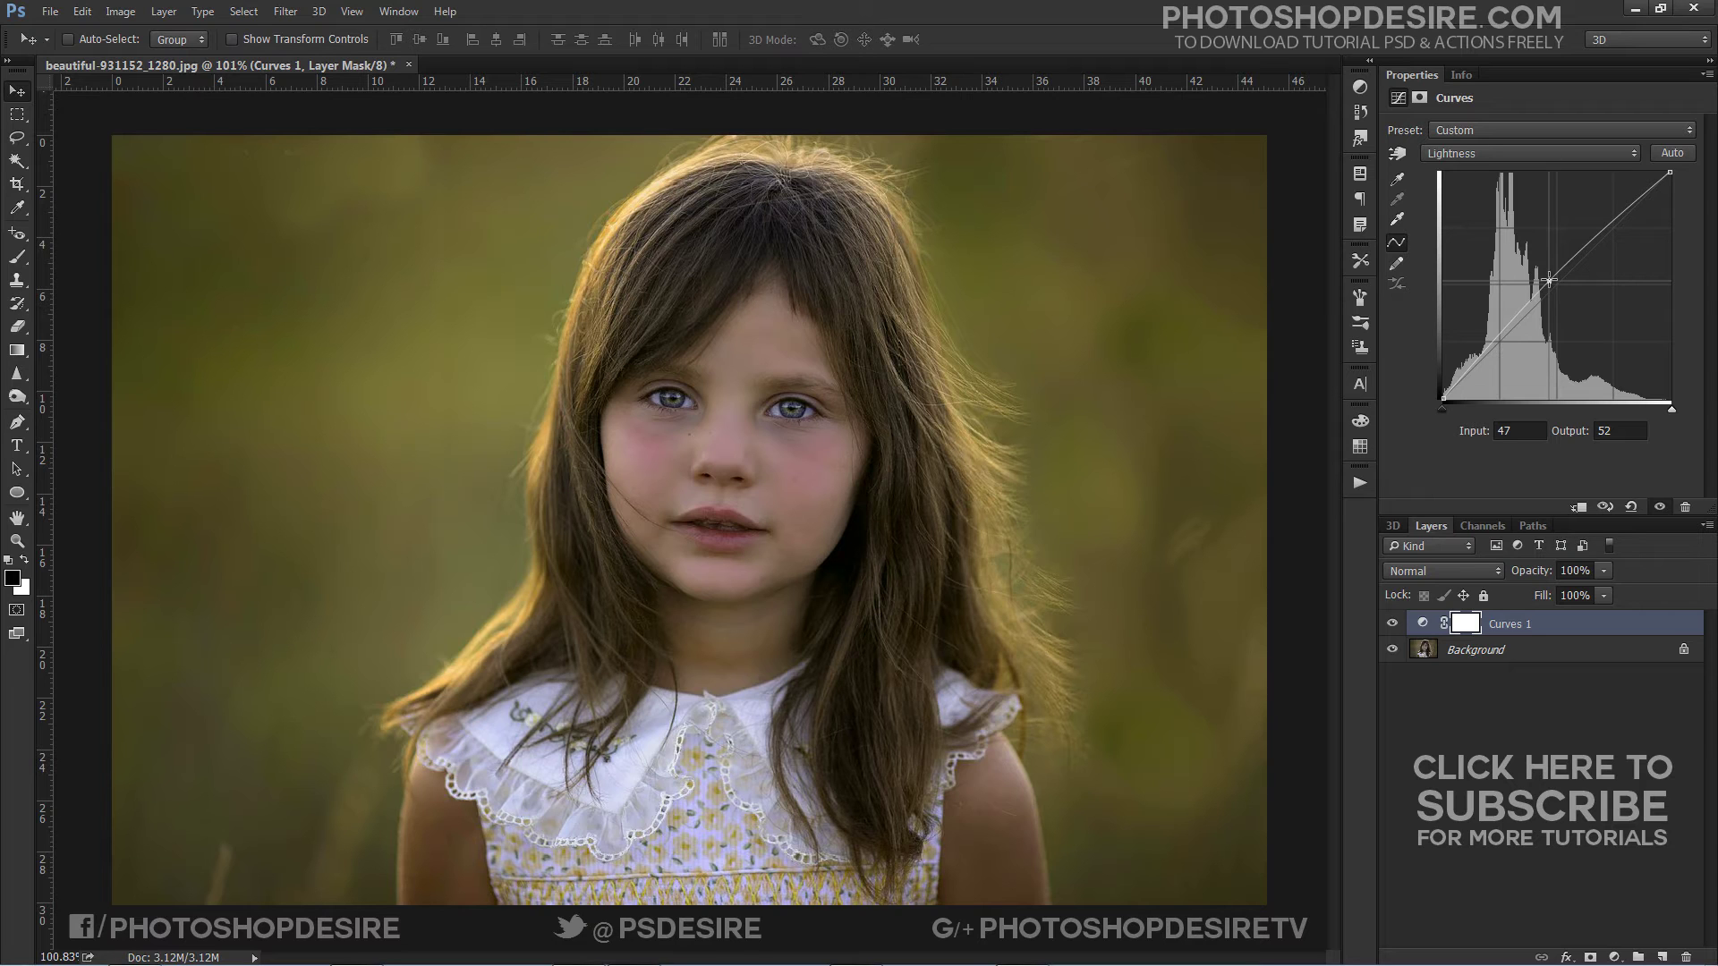
drag(1549, 280, 1554, 282)
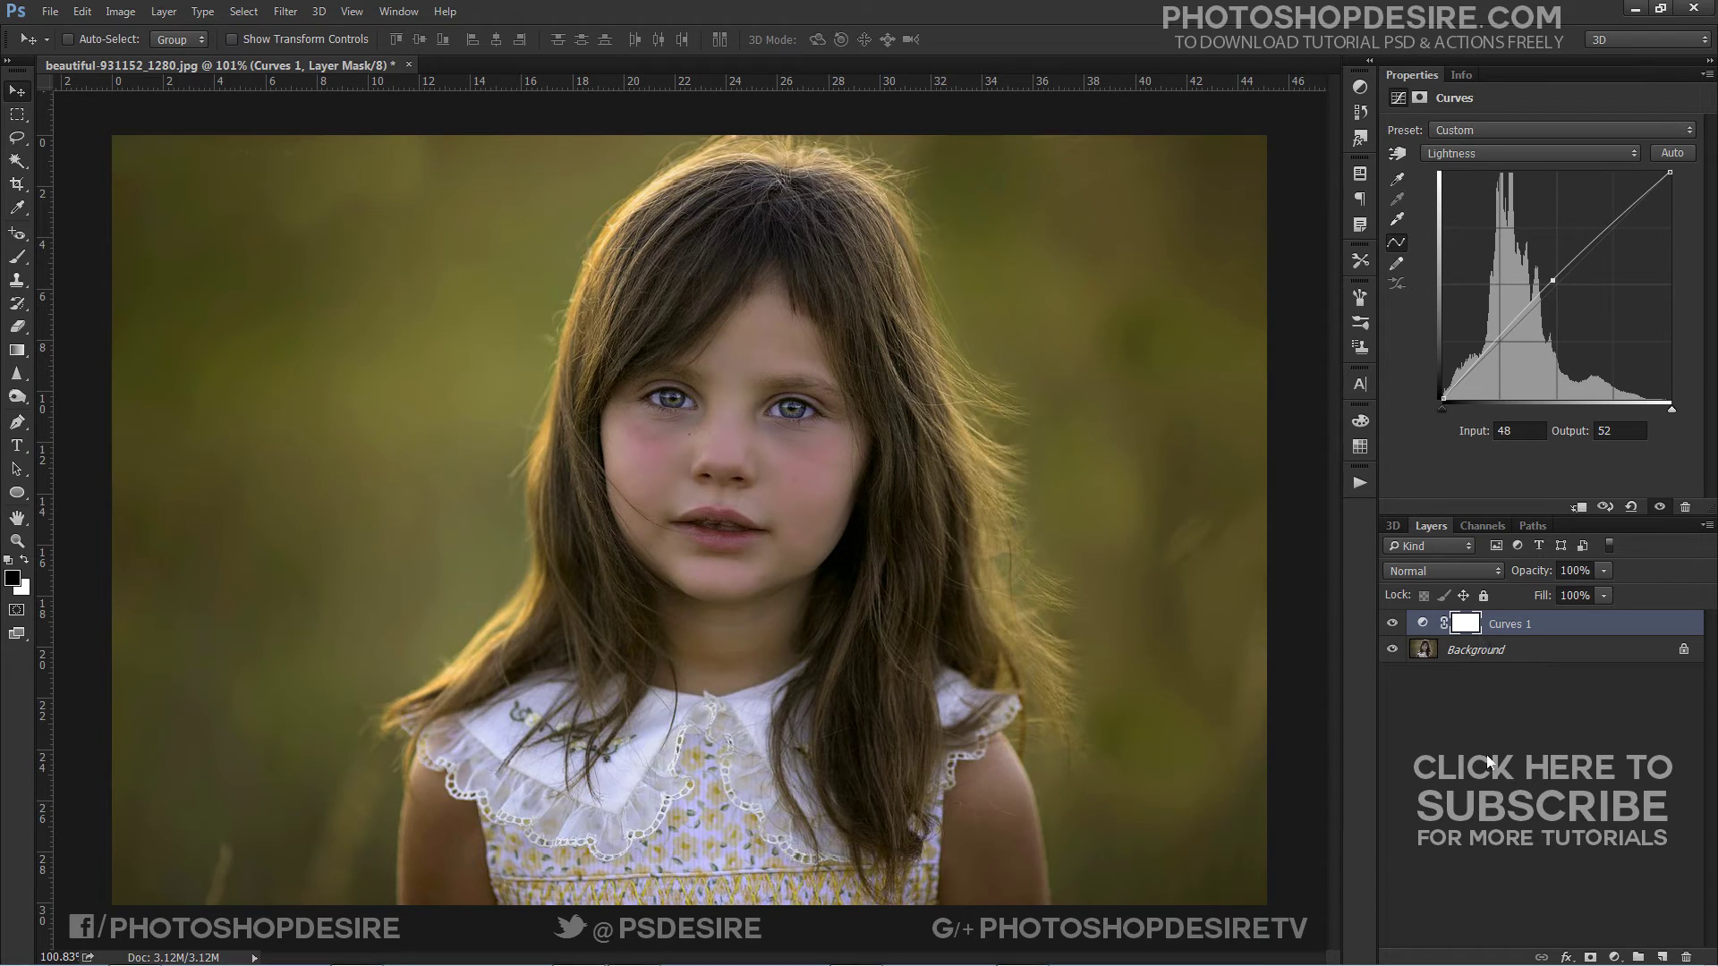
click(1487, 700)
Step: Toggle Curves 1 on and off to compare the brightened portrait, then reselect it
click(1393, 626)
click(1393, 625)
click(1393, 625)
click(1394, 626)
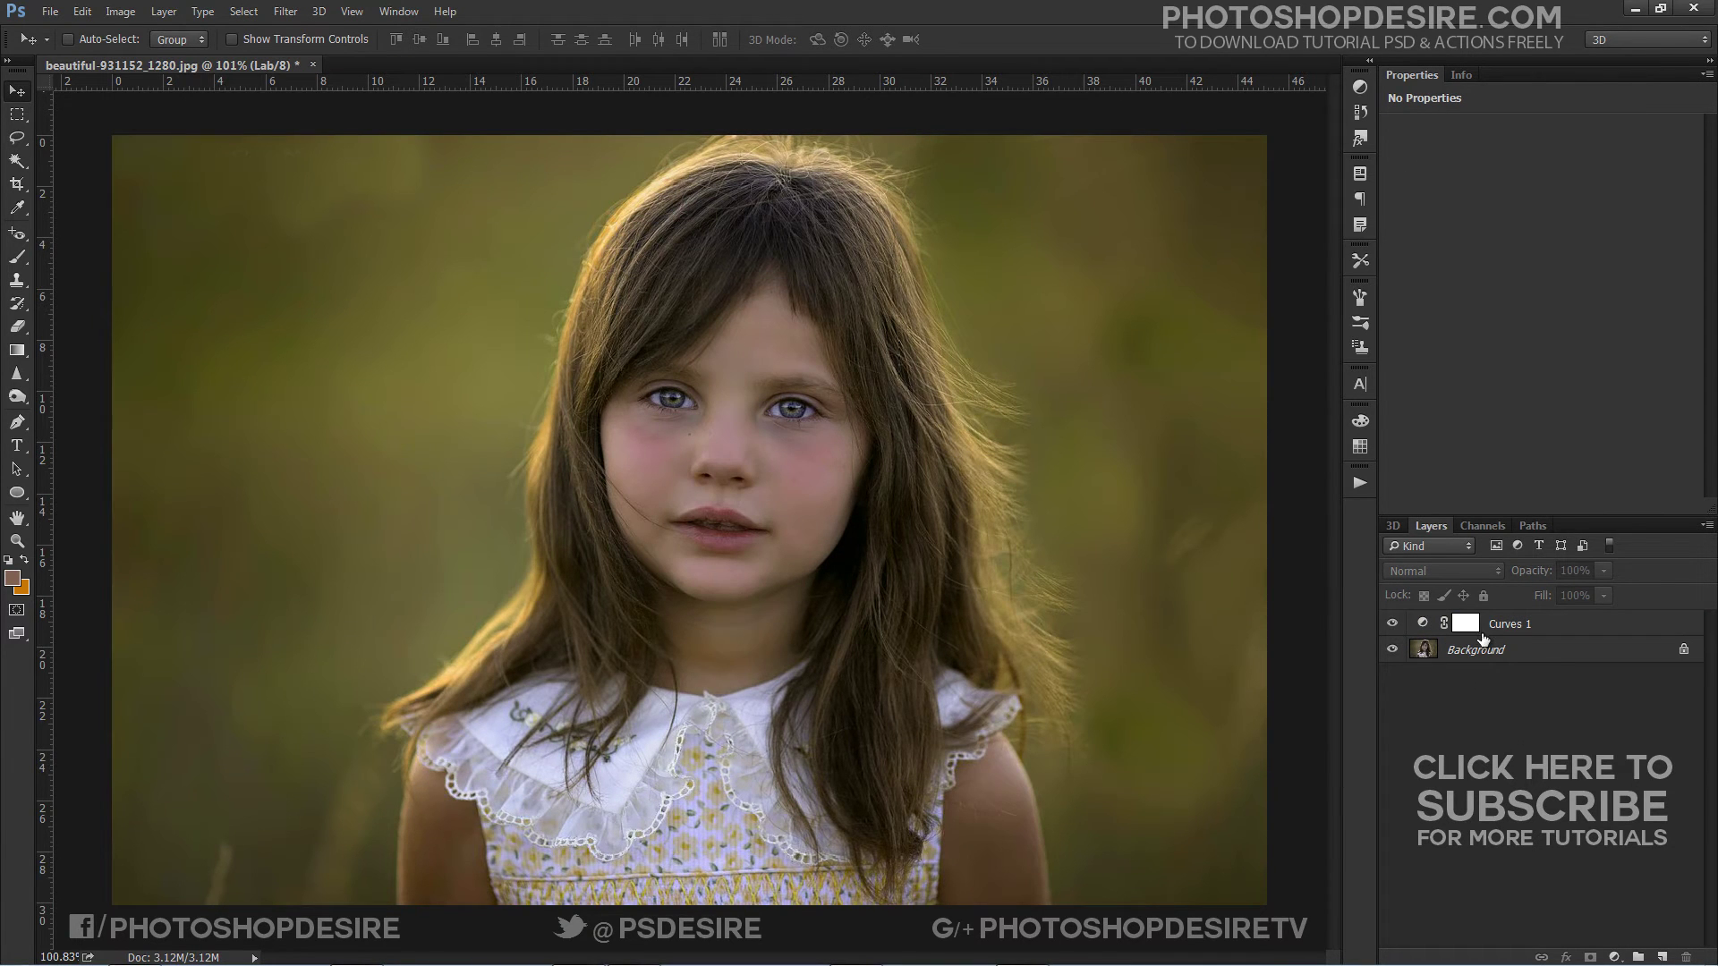
click(1392, 623)
click(1391, 623)
click(1392, 623)
click(1392, 624)
click(1492, 624)
scroll(821, 407, up, 5)
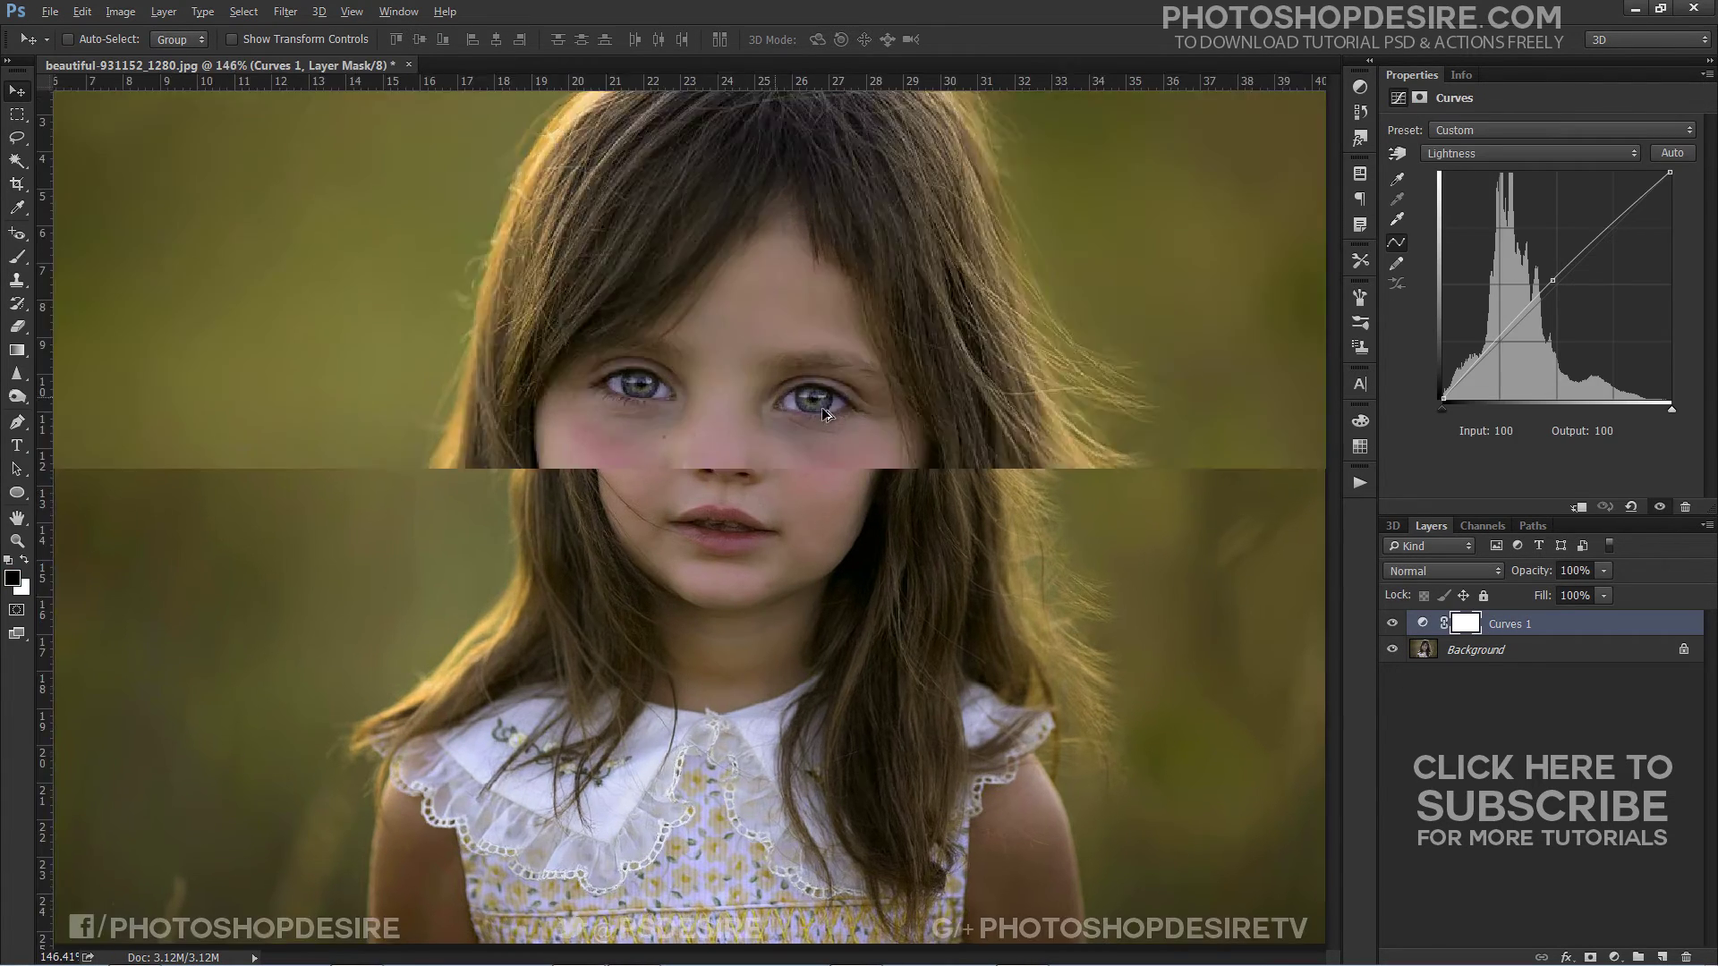
scroll(836, 415, down, 6)
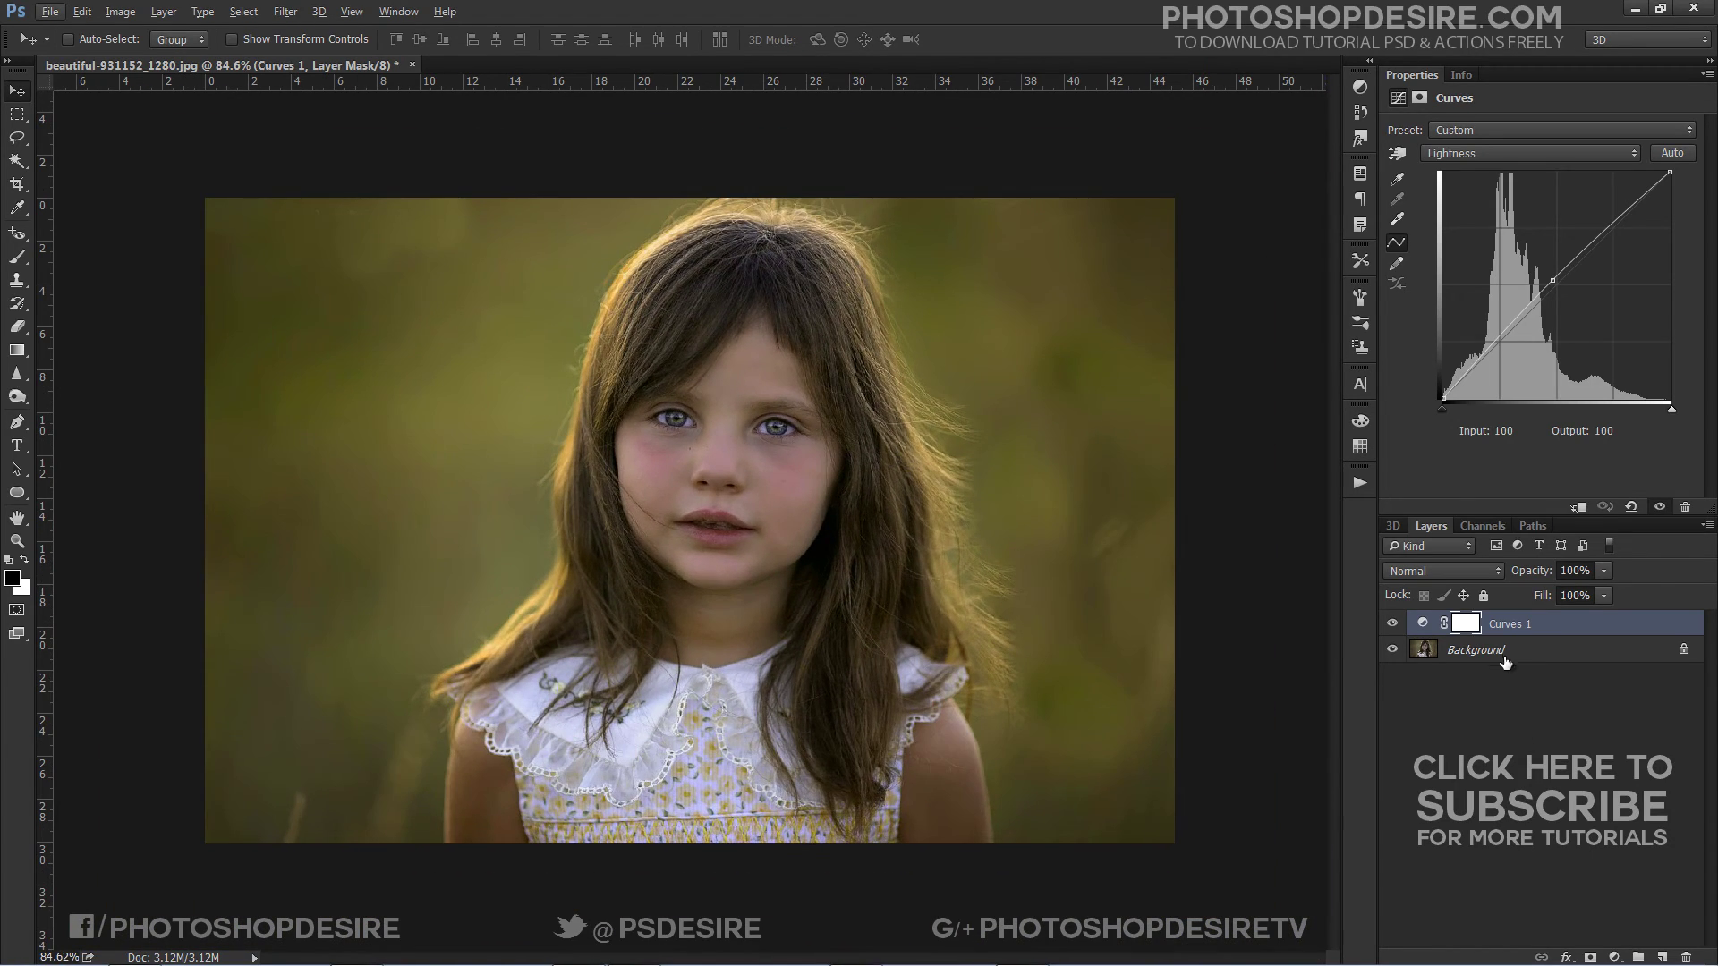
Step: Stamp visible layers into Layer 1, convert it to a Smart Object, and blend it in Soft Light
key(ctrl+shift+e)
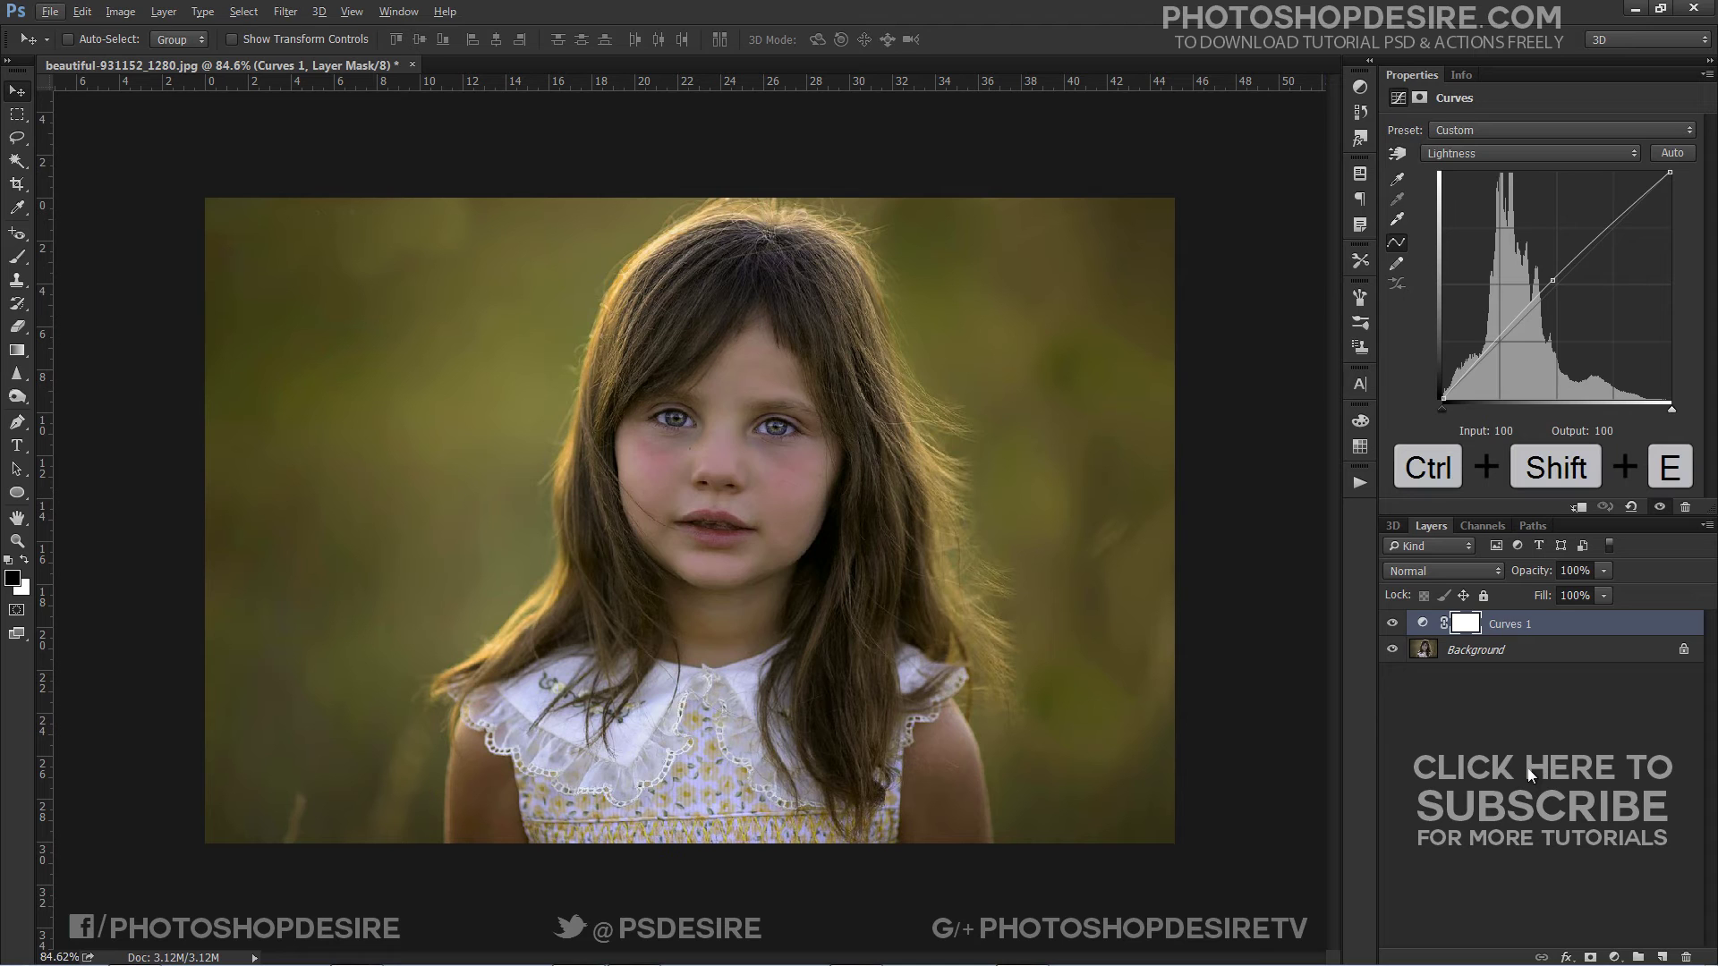
key(ctrl+alt+shift+e)
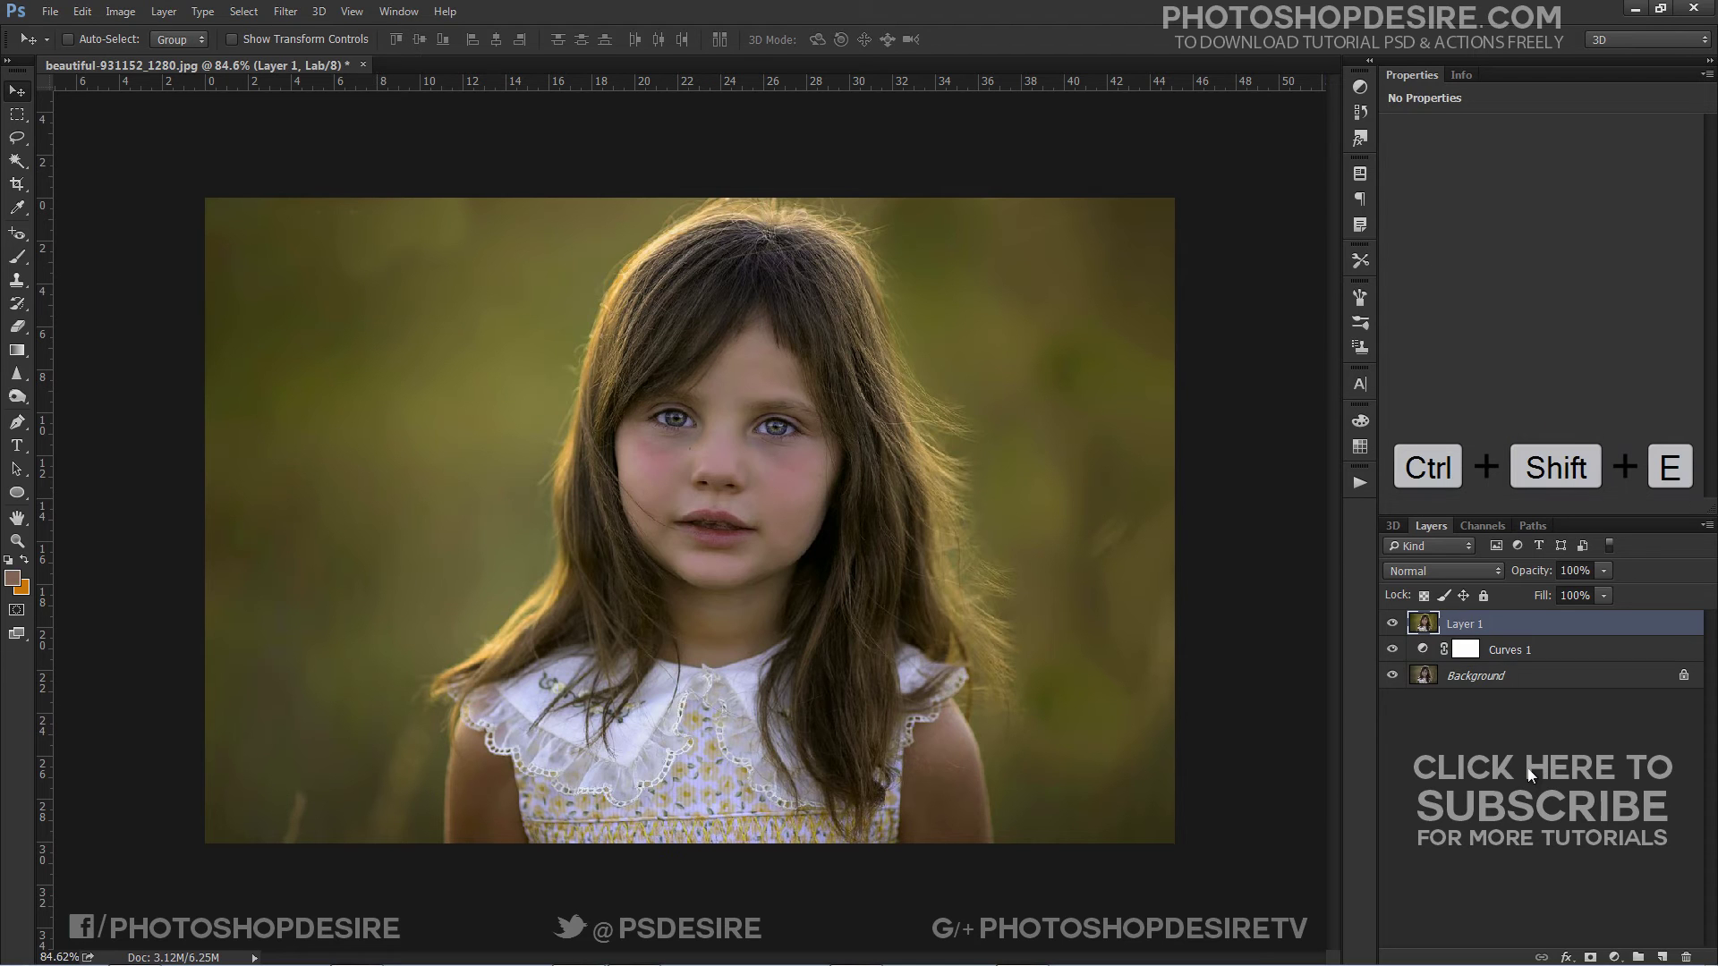
right_click(1466, 627)
click(1523, 446)
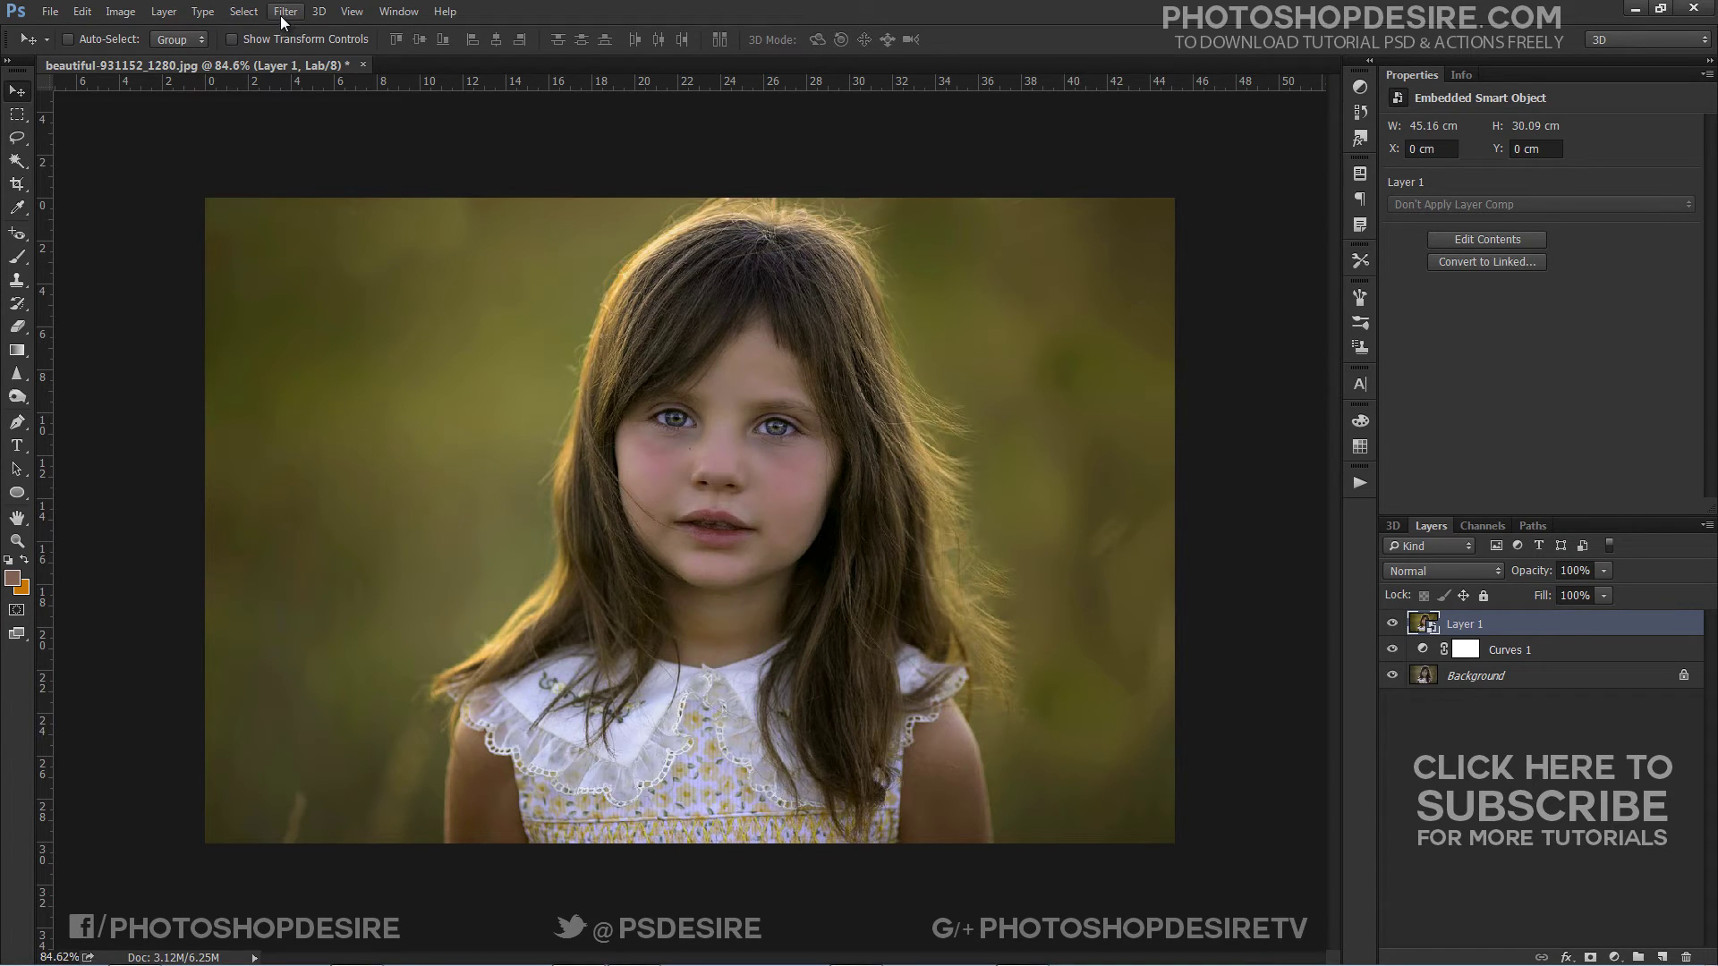
click(1441, 571)
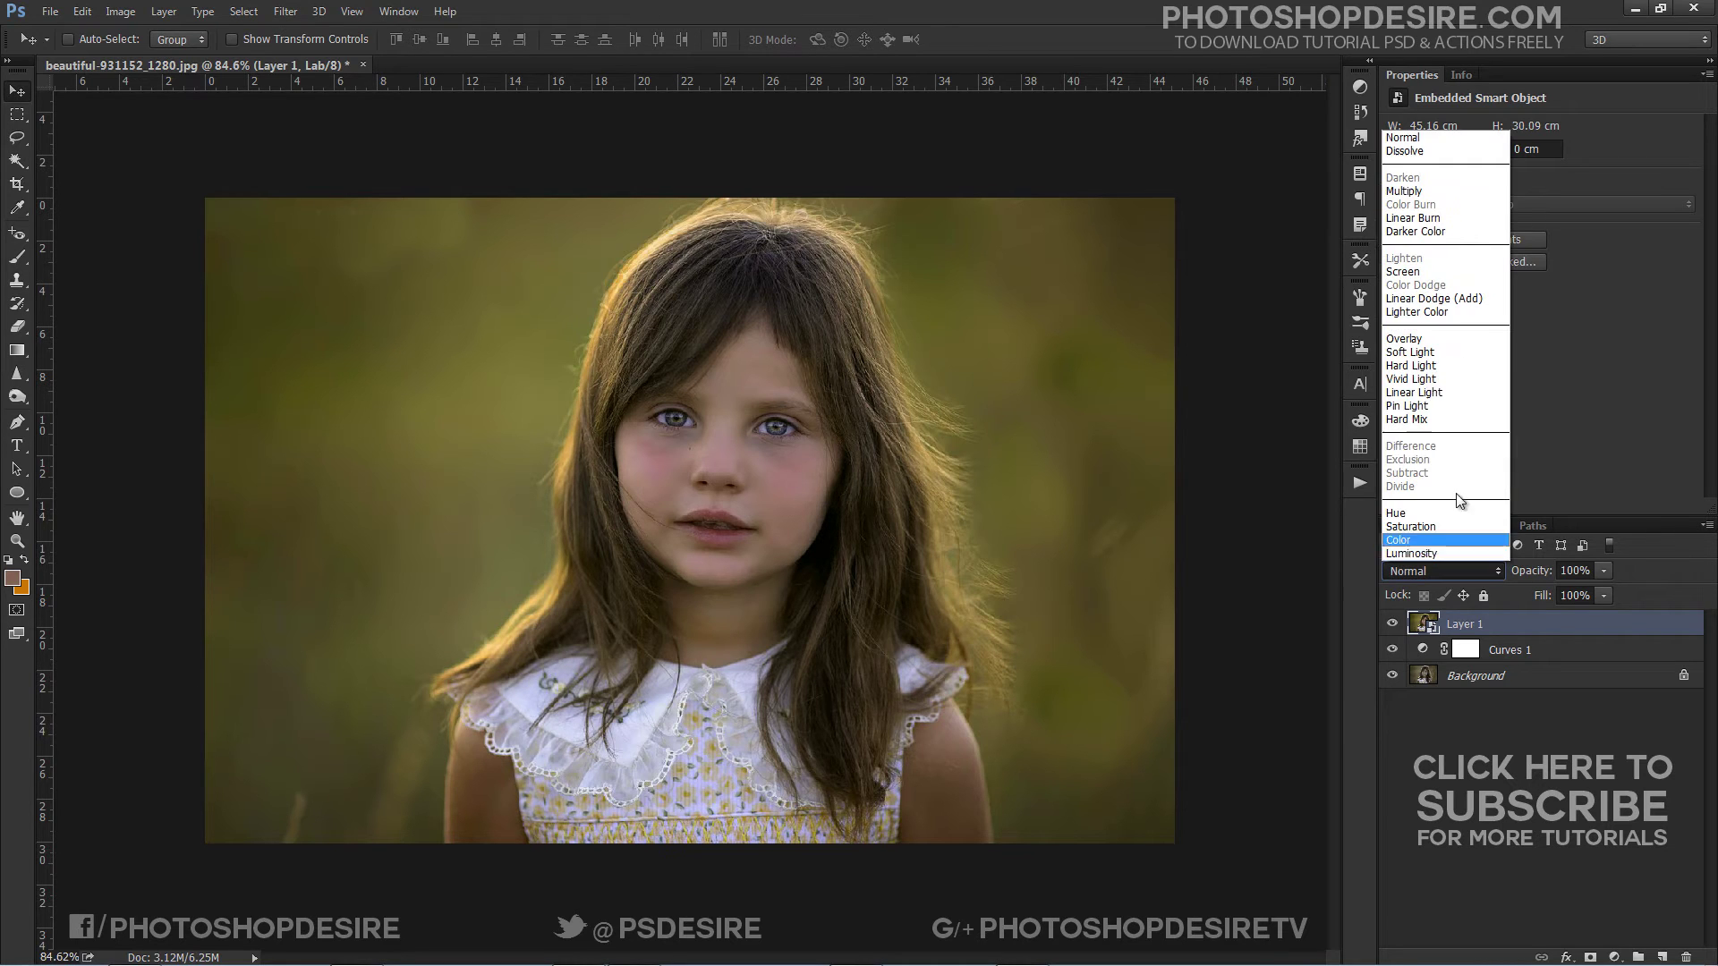
click(1410, 353)
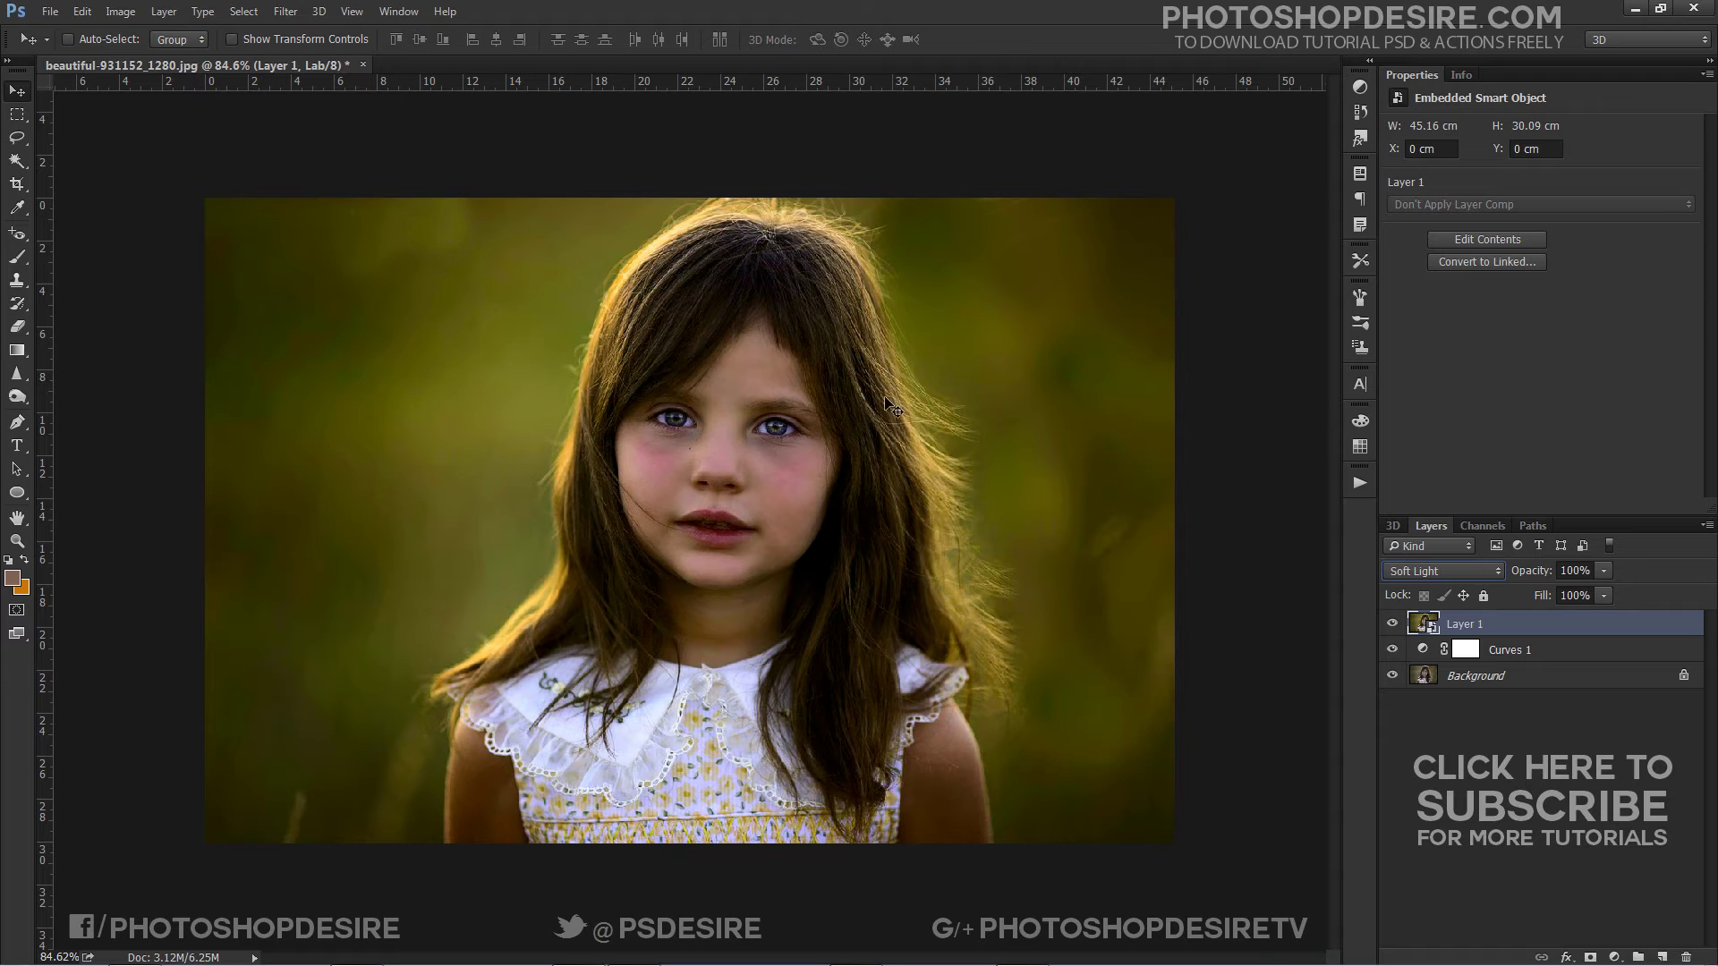
Step: Apply a Gaussian Blur to Layer 1 with the radius set to about 9.6 pixels
click(286, 11)
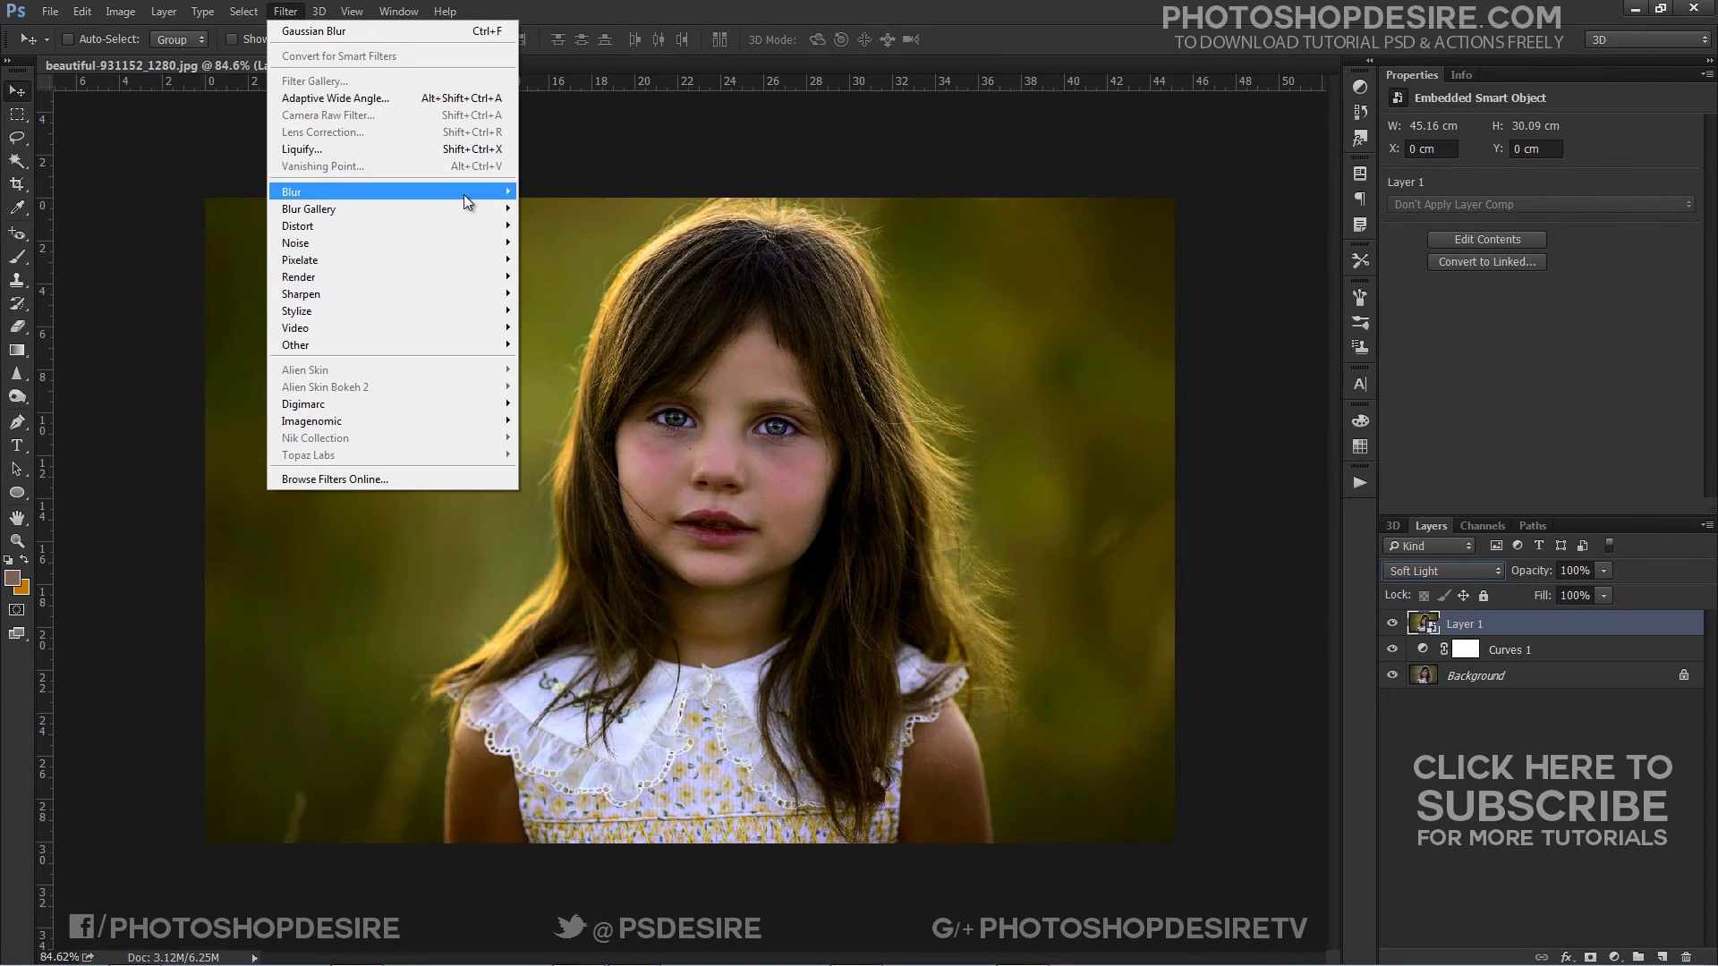
mouse_move(464, 195)
click(557, 259)
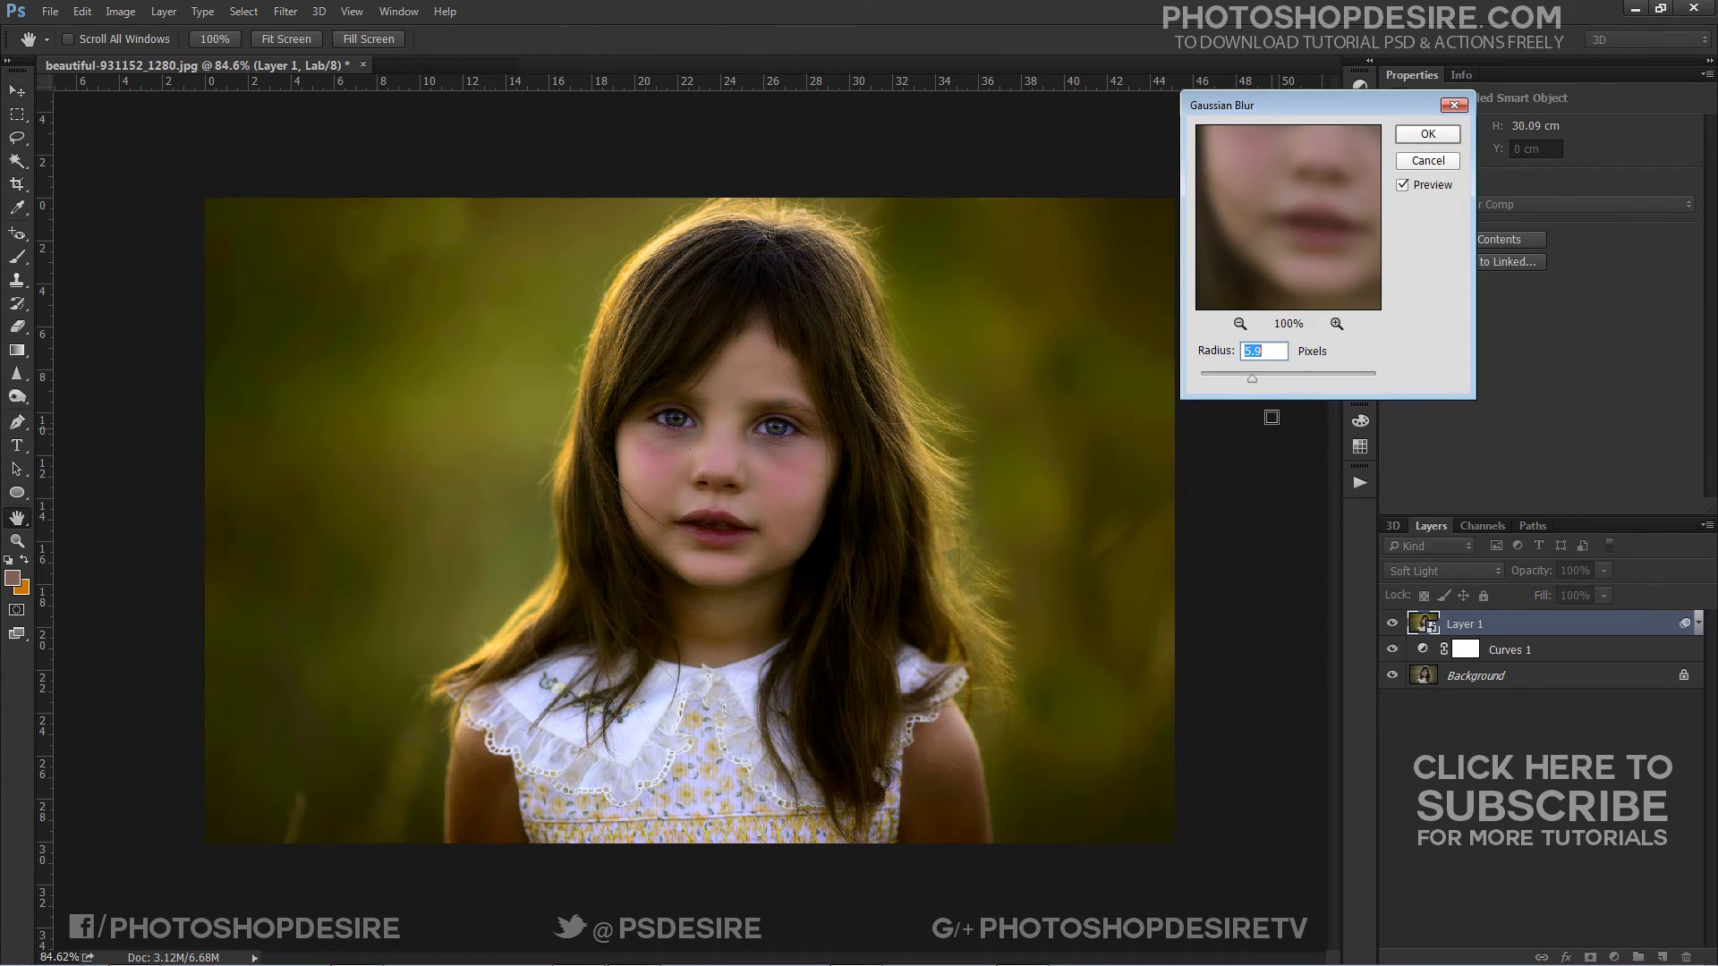
click(1269, 376)
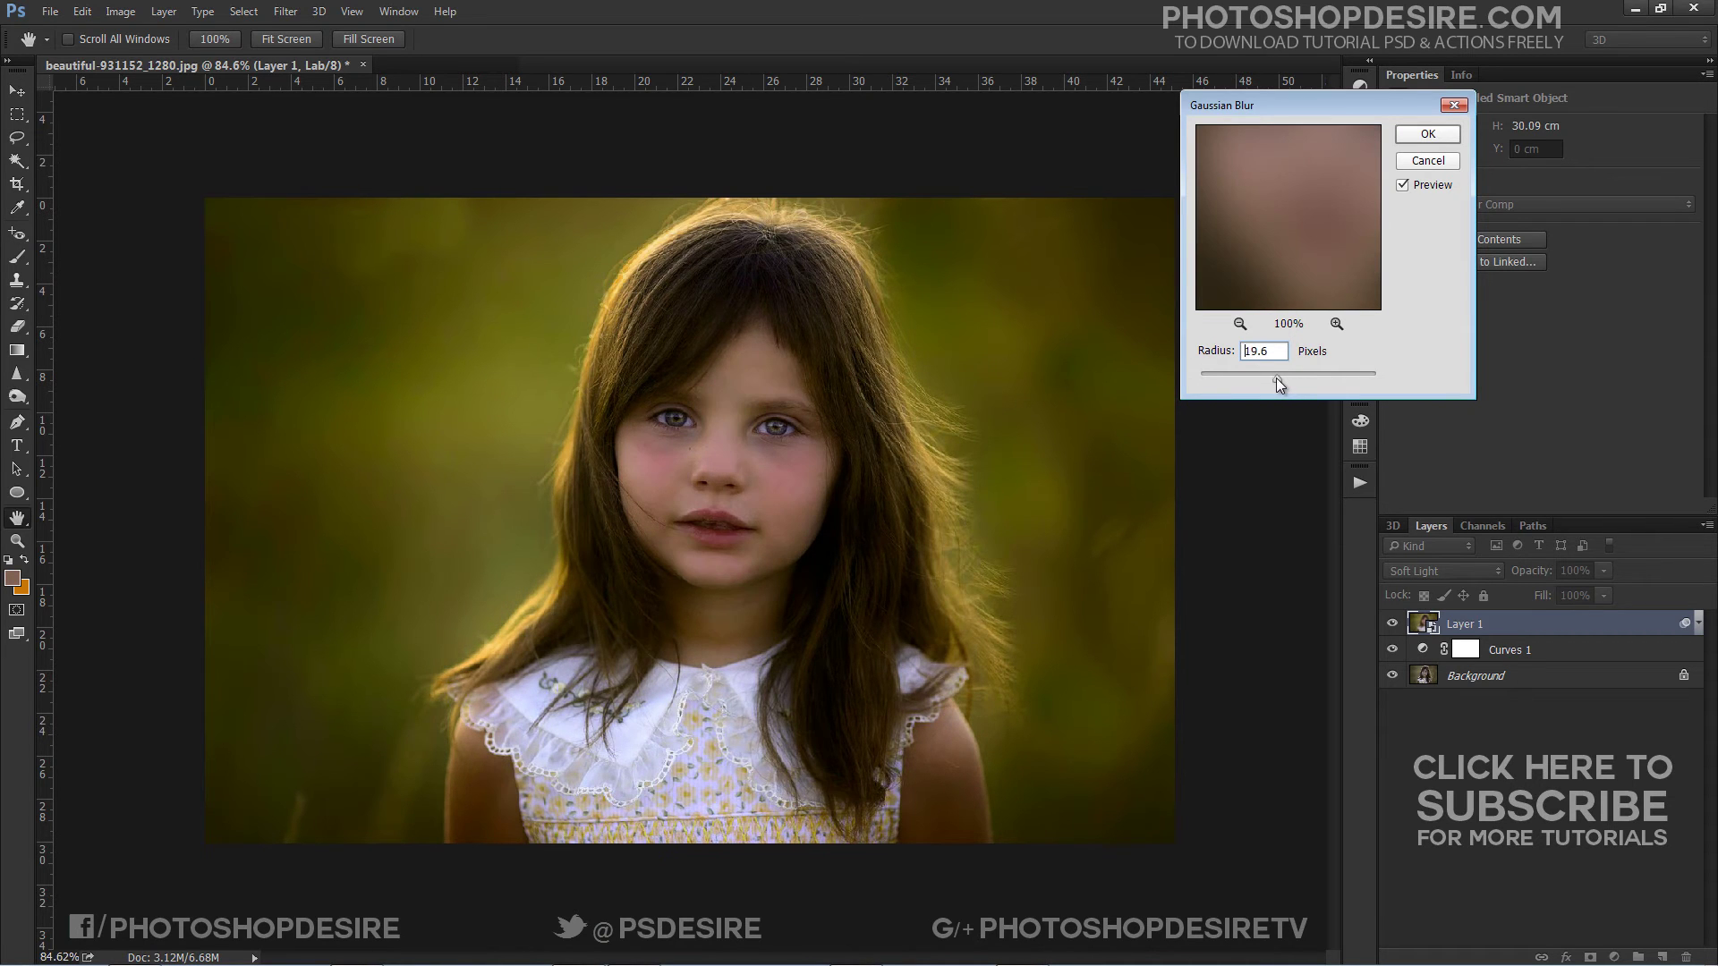
drag(1276, 377, 1269, 380)
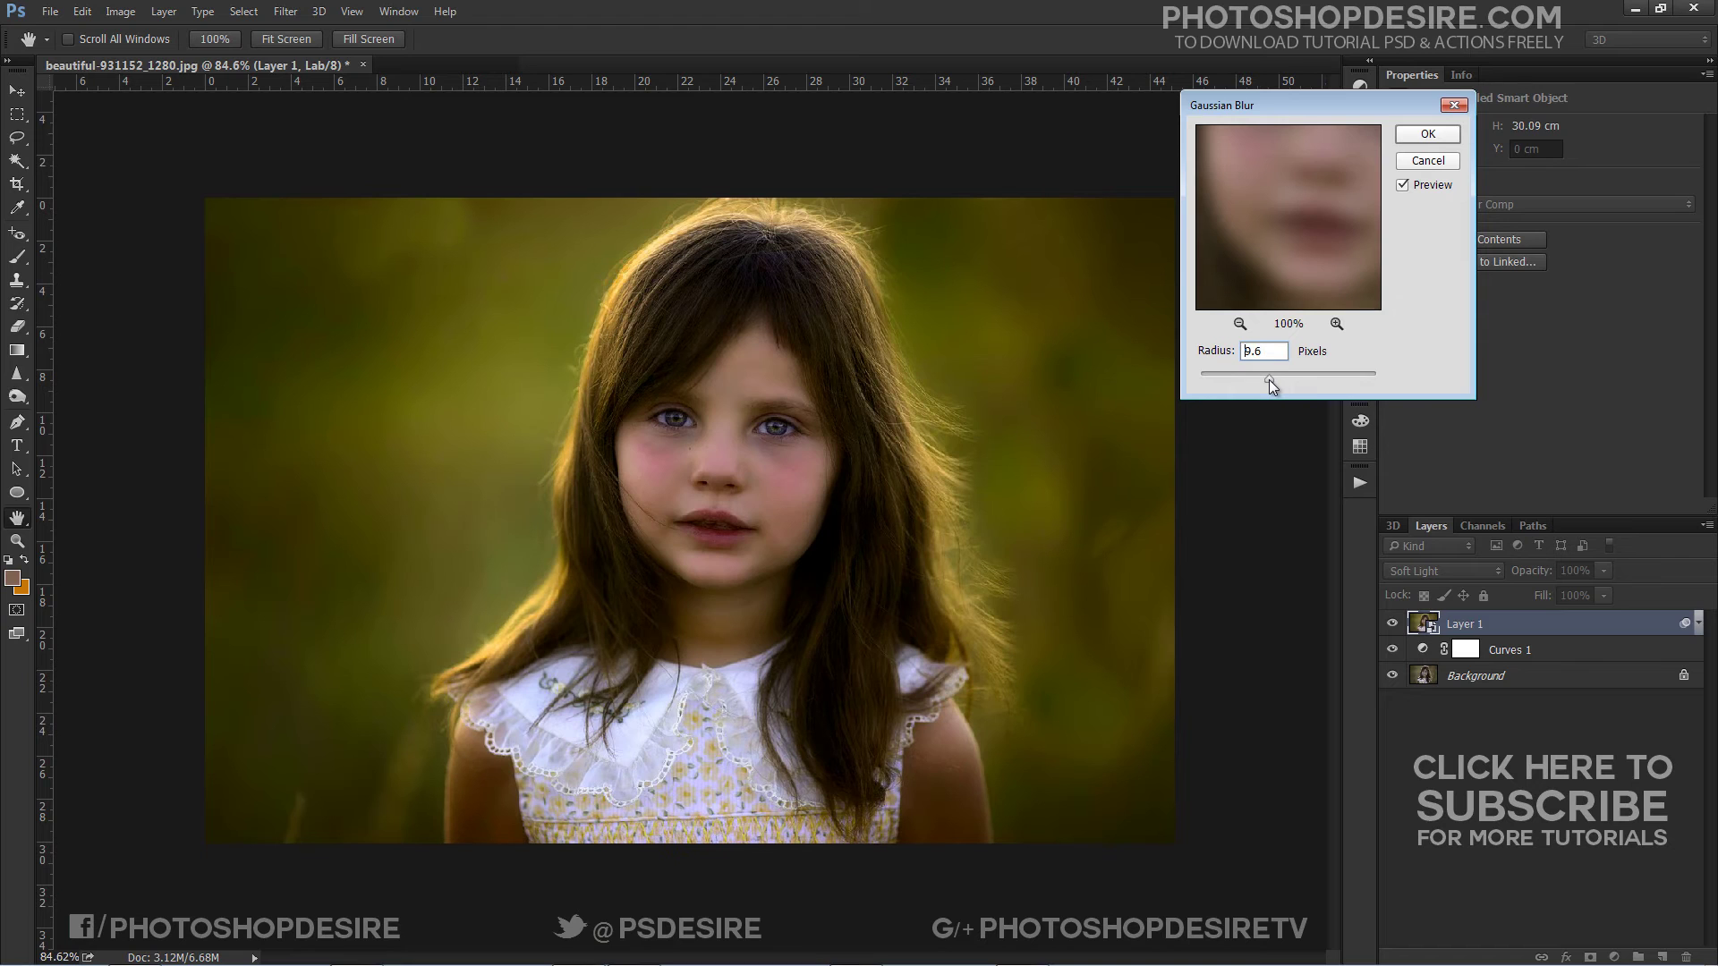